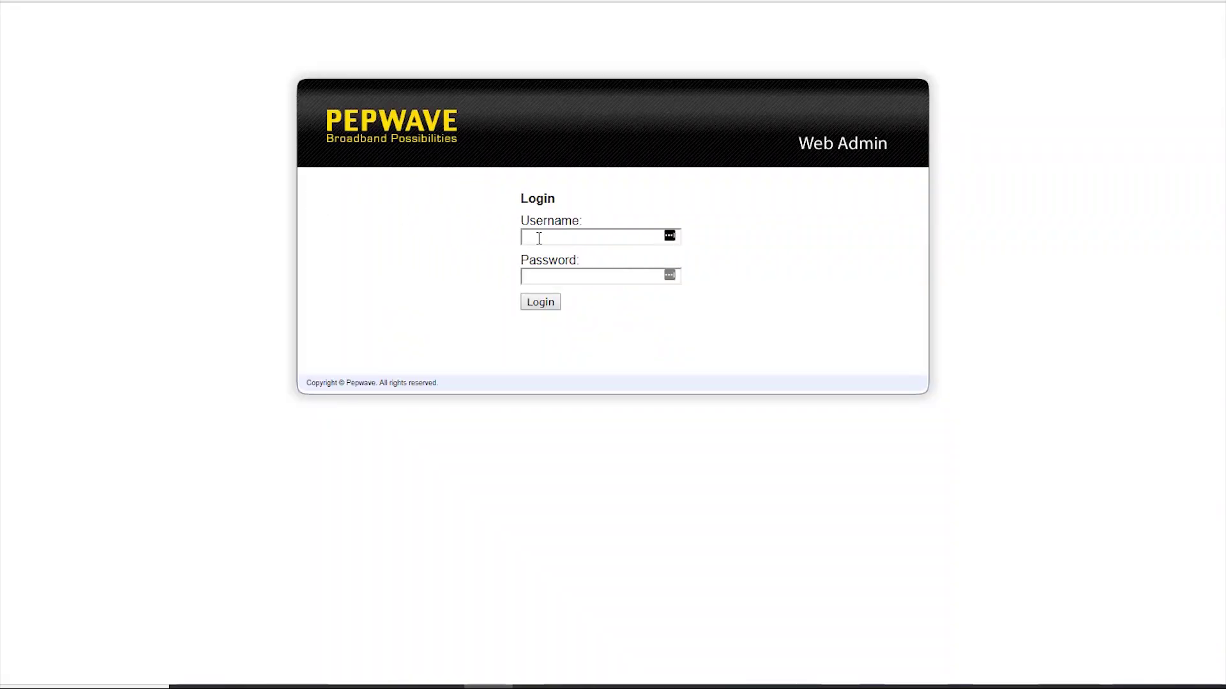
Log in to Pepwave Web Admin with the admin username and password to reach the Dashboard.
type("ad")
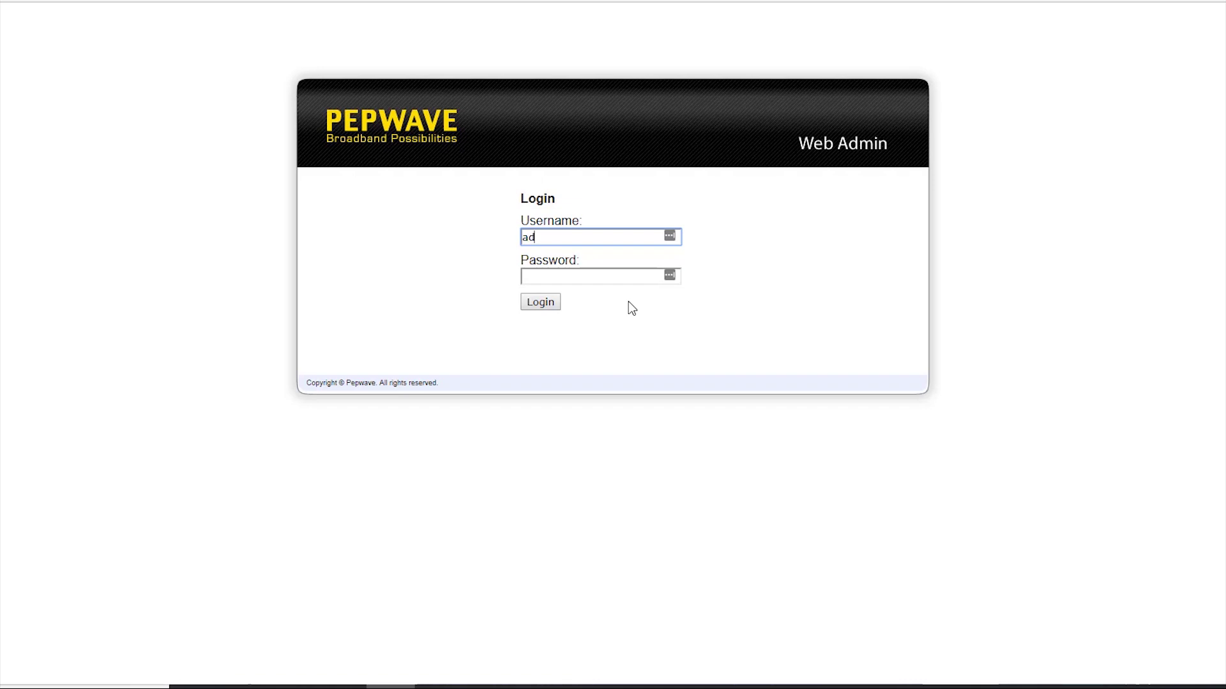
type("min")
key("Tab")
type("a")
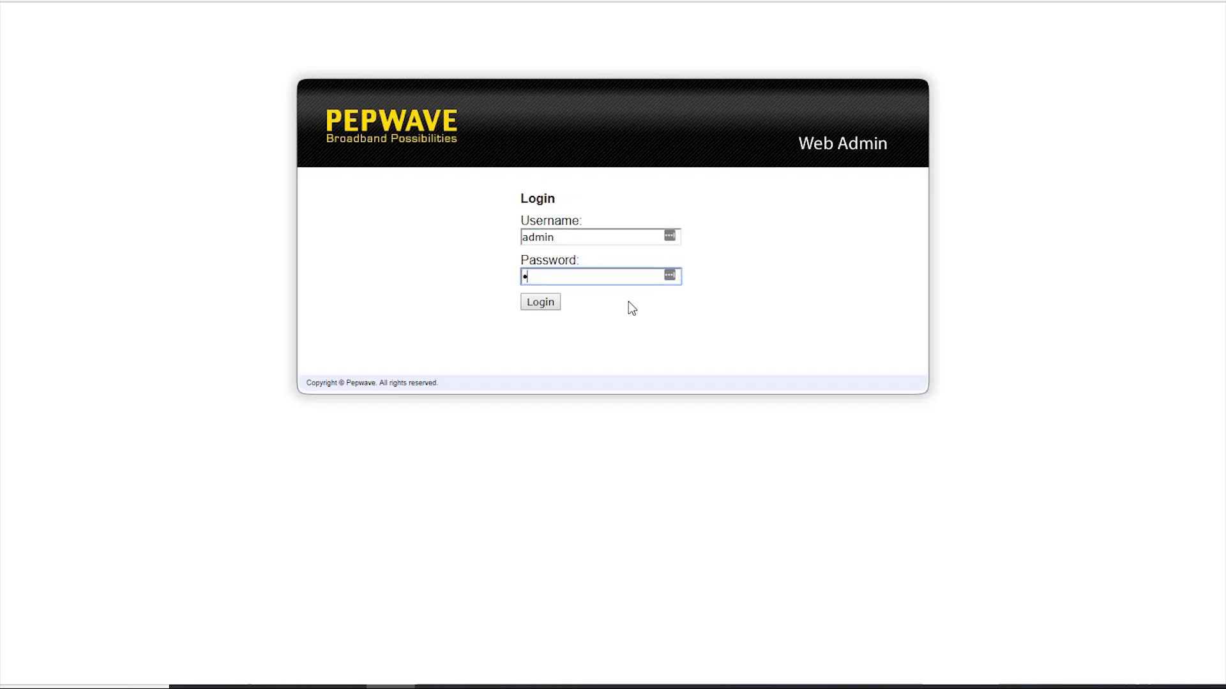
type("dmin")
key("Return")
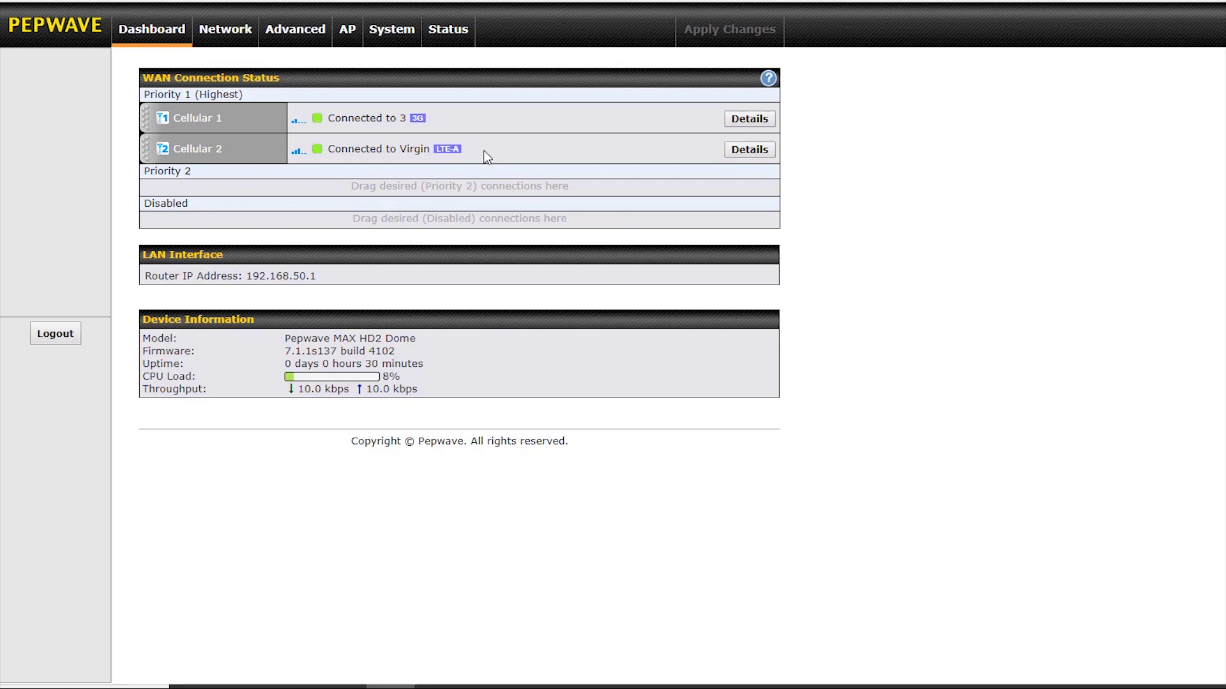
left_click(763, 127)
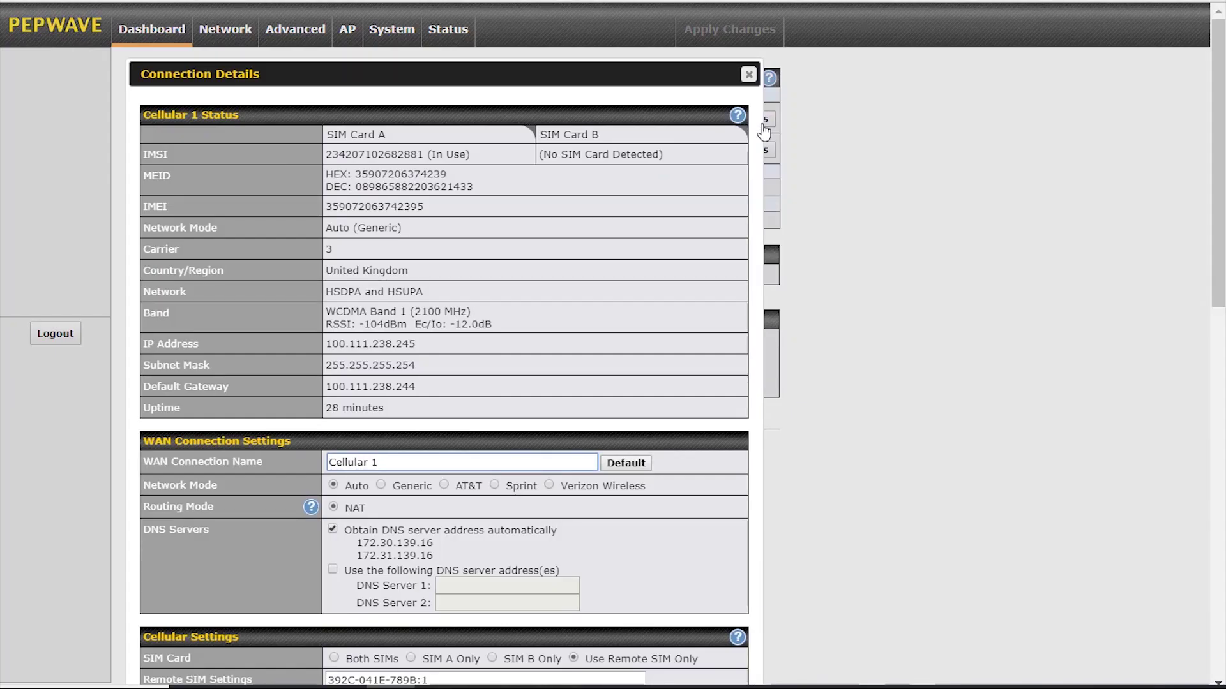
left_click(749, 75)
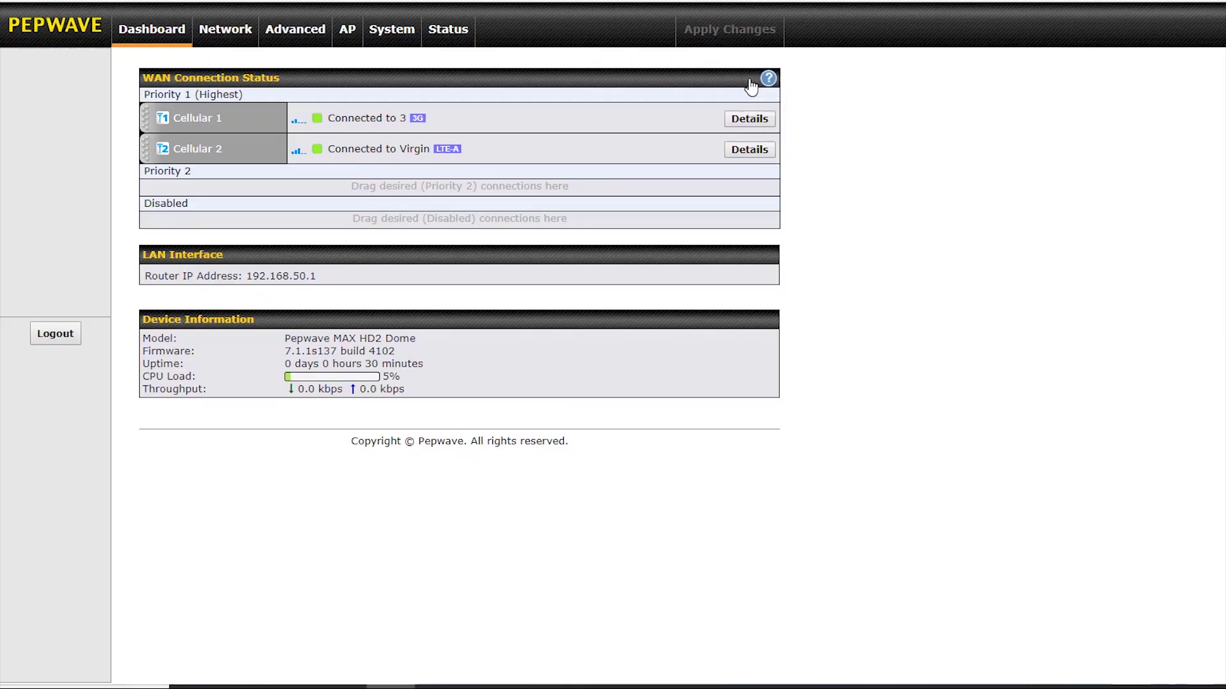
left_click(748, 152)
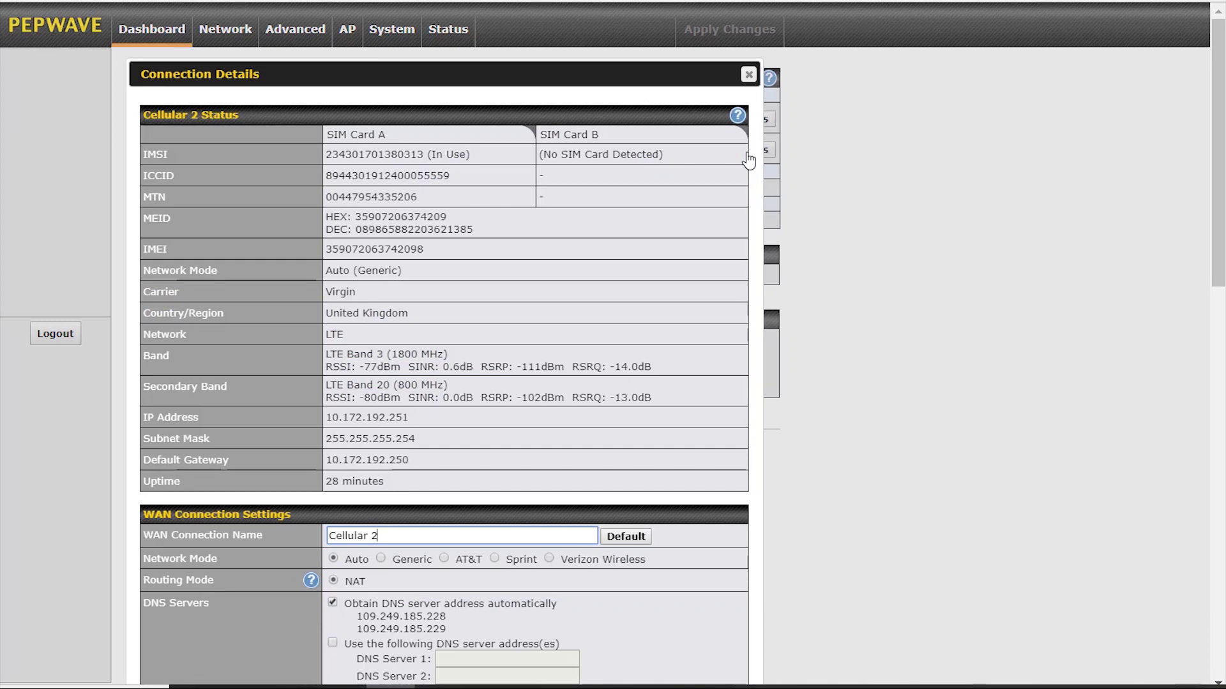
left_click(748, 76)
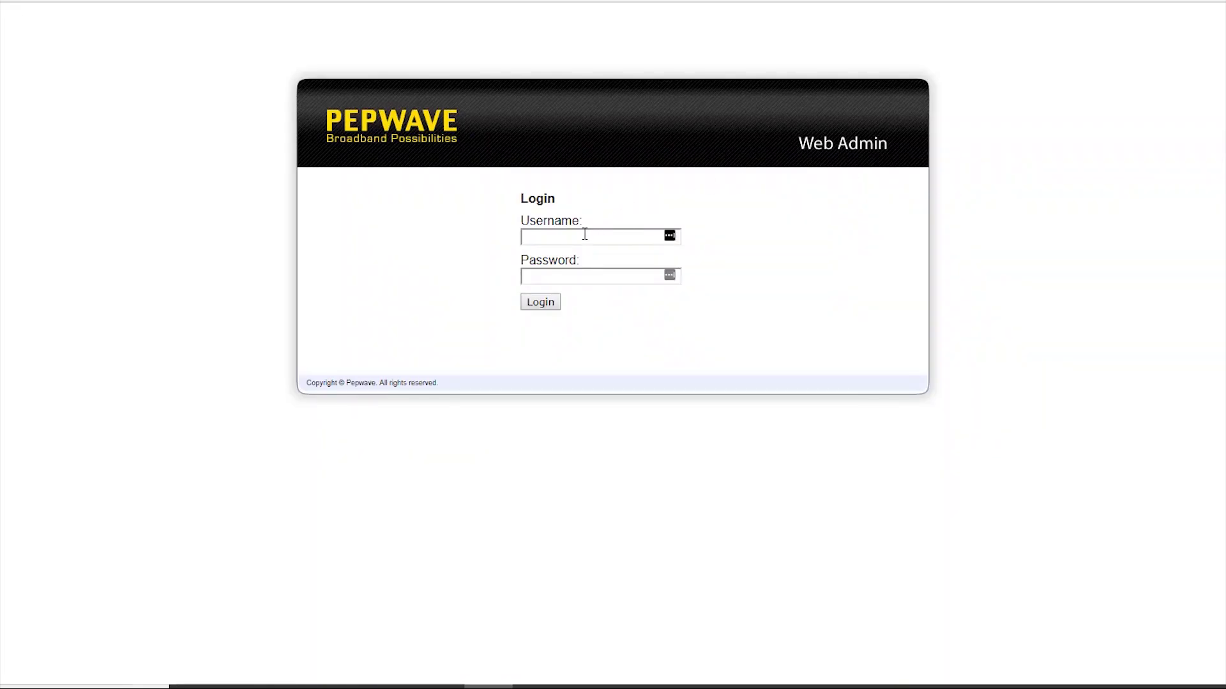
Log back in to Pepwave Web Admin with the admin username and password.
left_click(573, 413)
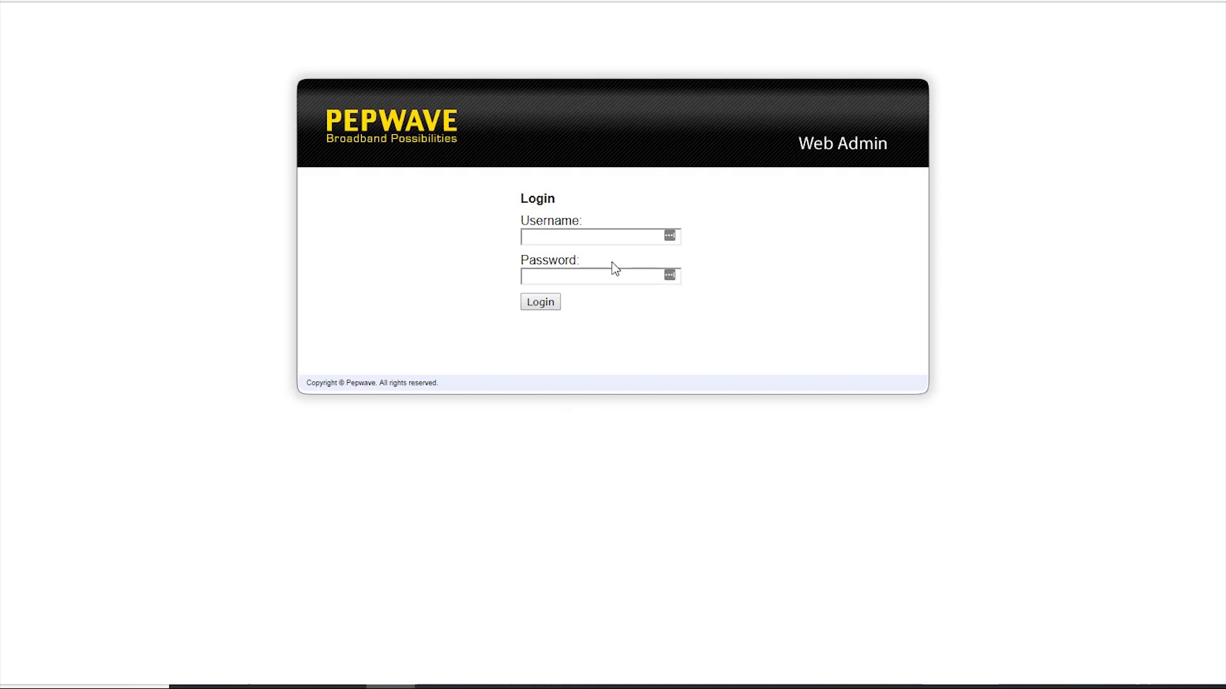
left_click(607, 236)
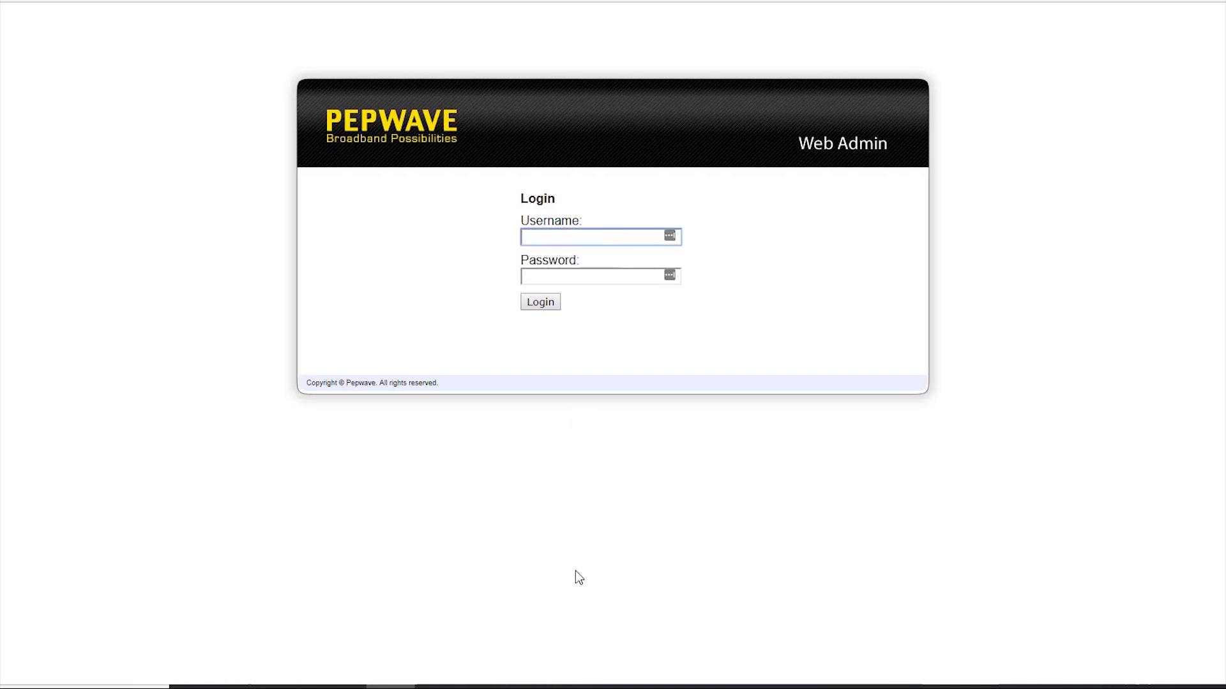
type("admin")
key("Tab")
type("a")
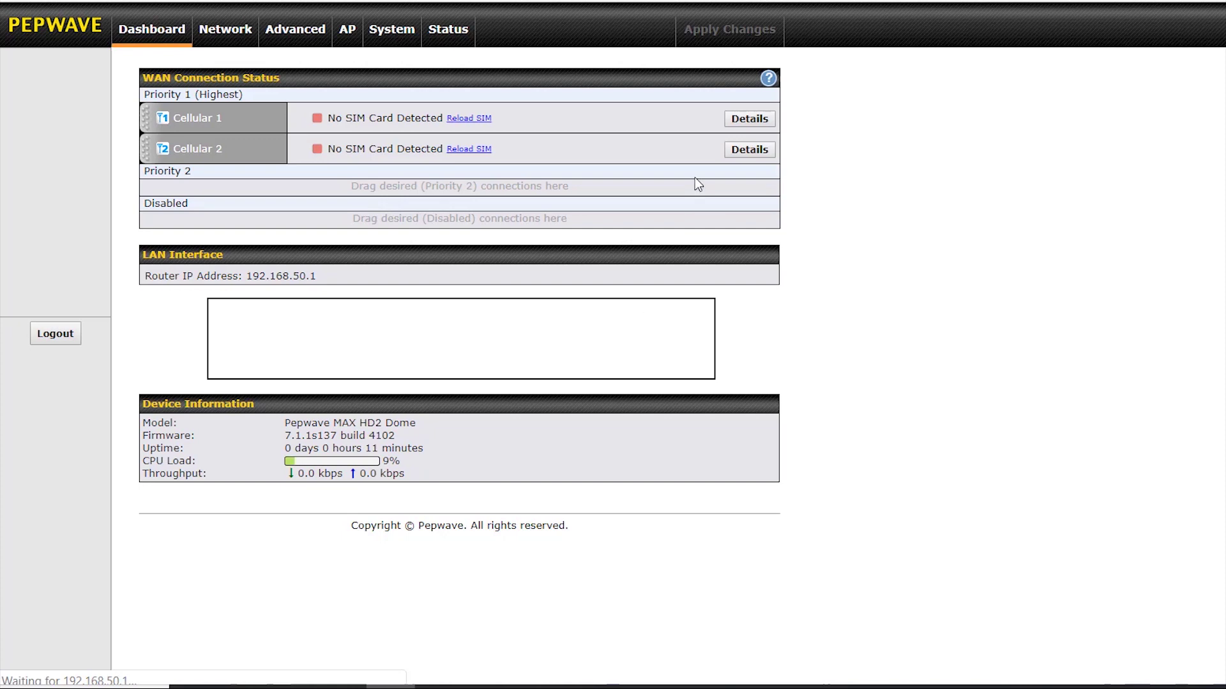
Set Cellular 1 to Use Remote SIM Only with the pasted SIM injector ID, then save and apply.
left_click(749, 119)
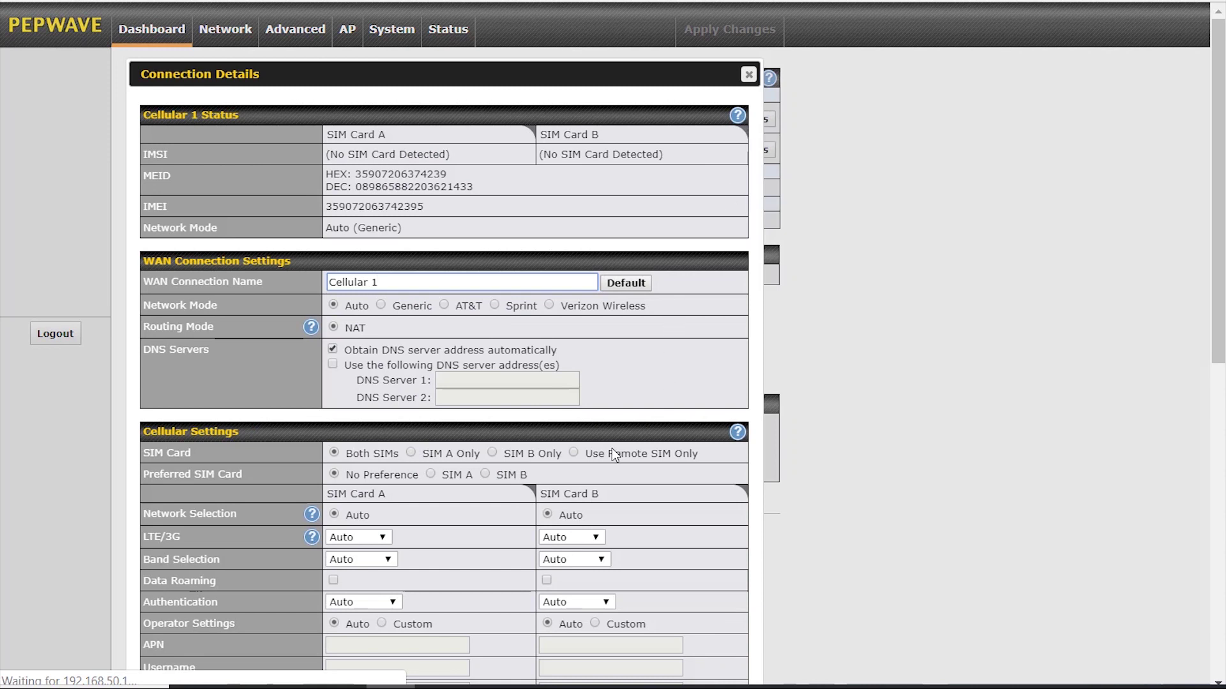
left_click(593, 458)
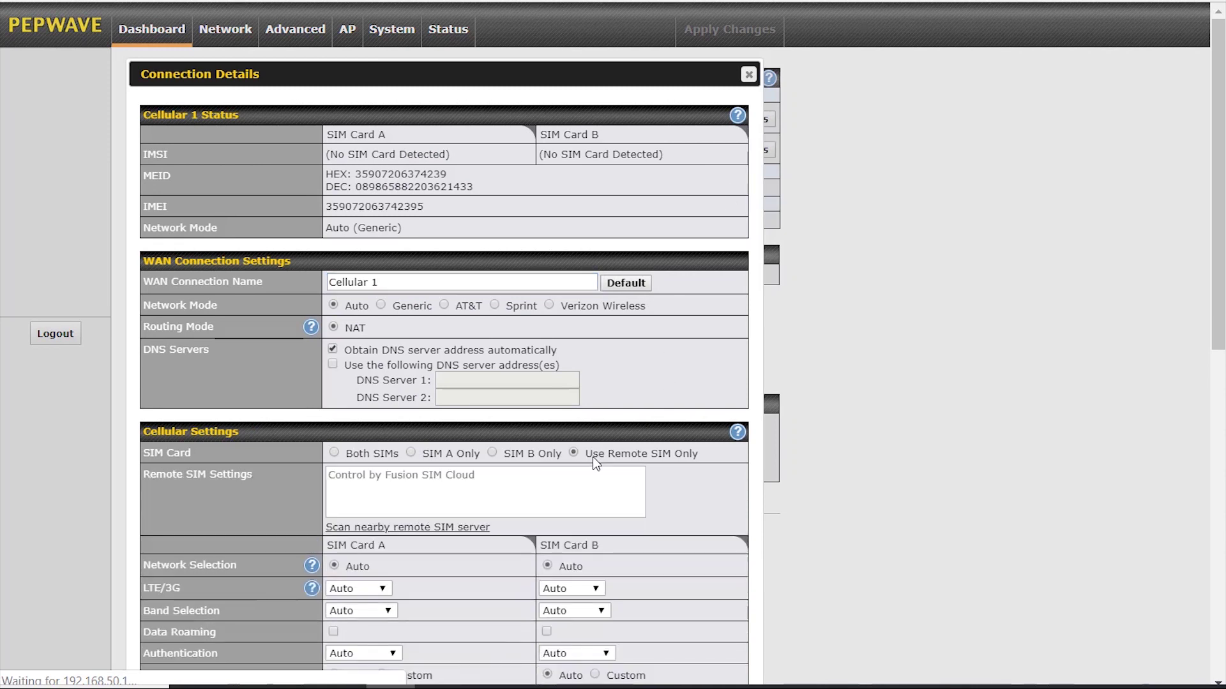
left_click(543, 468)
key("ctrl+v")
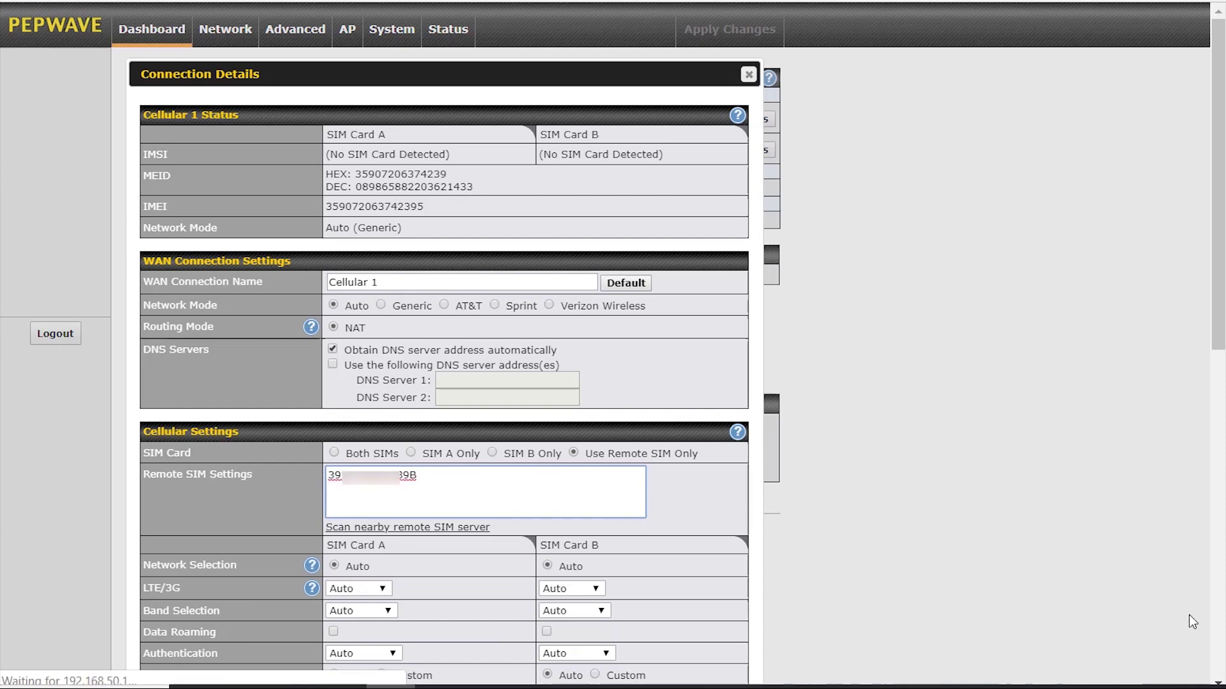
left_click(1217, 629)
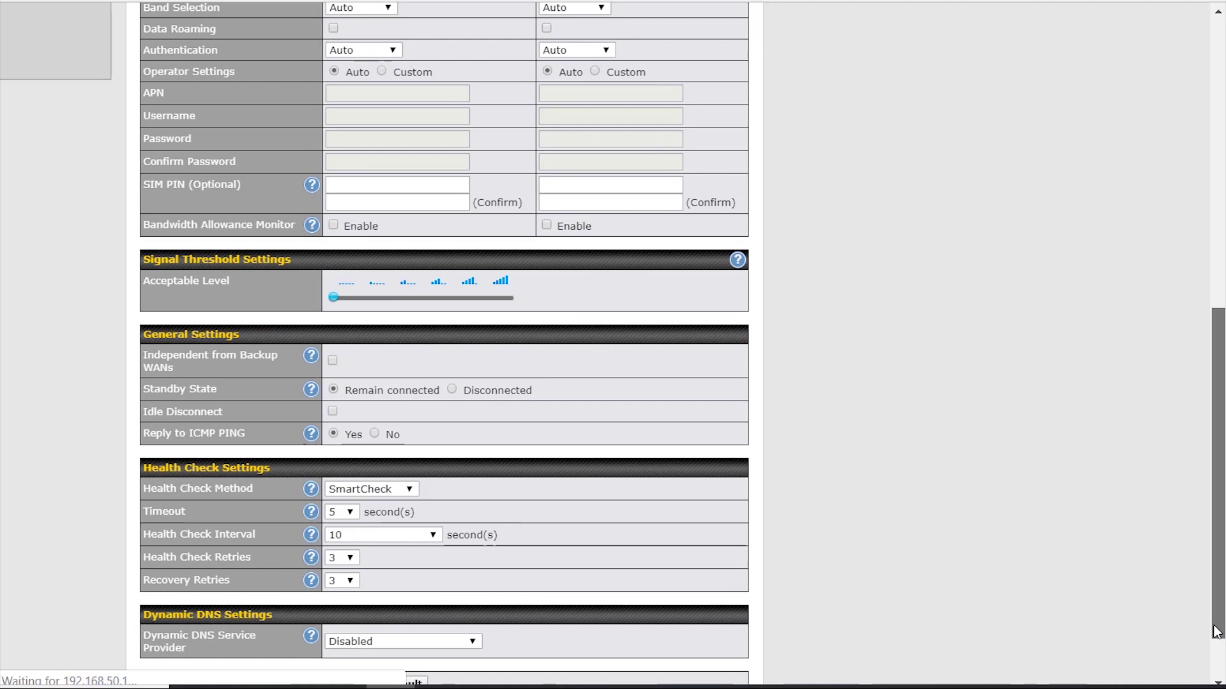
scroll(1222, 661, "down", 2)
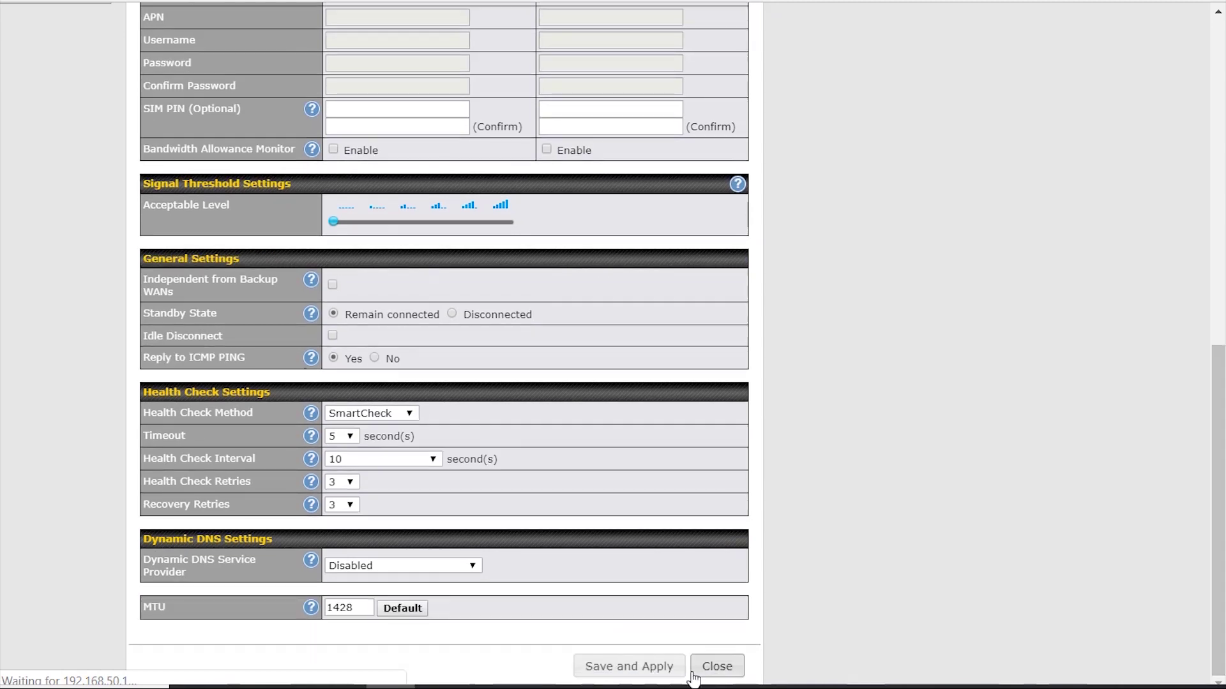
left_click(667, 667)
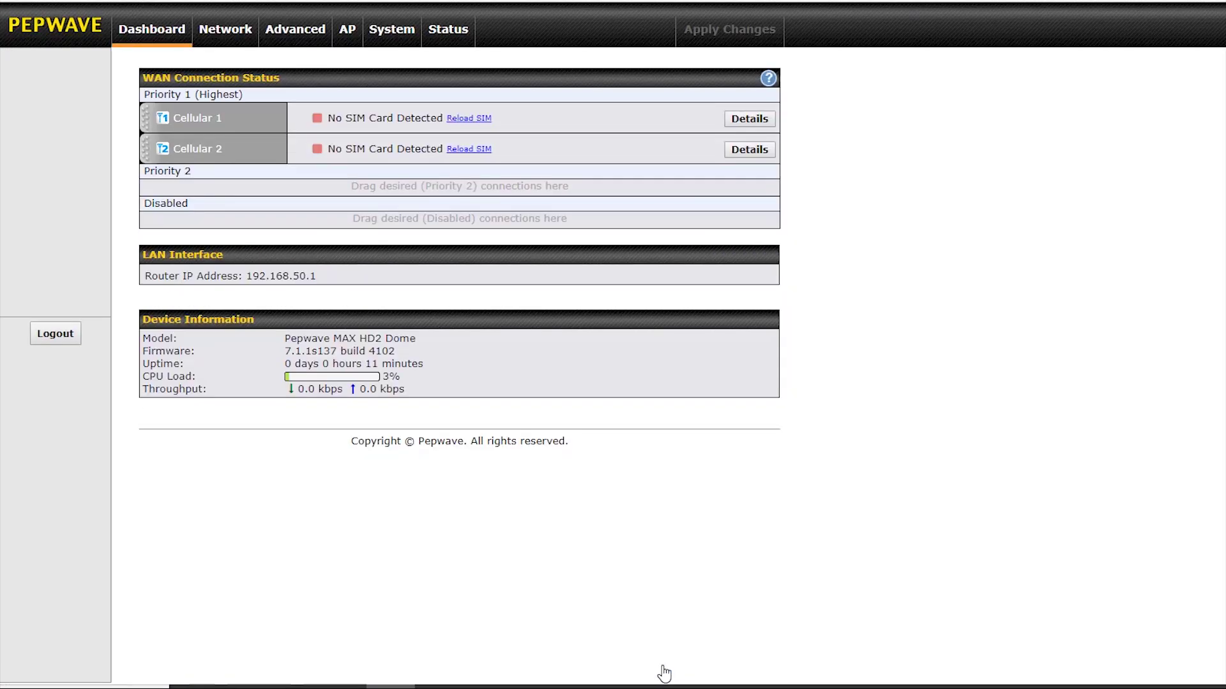
Set Cellular 2 to Use Remote SIM Only with the injector ID plus ':3', then save and apply.
left_click(742, 153)
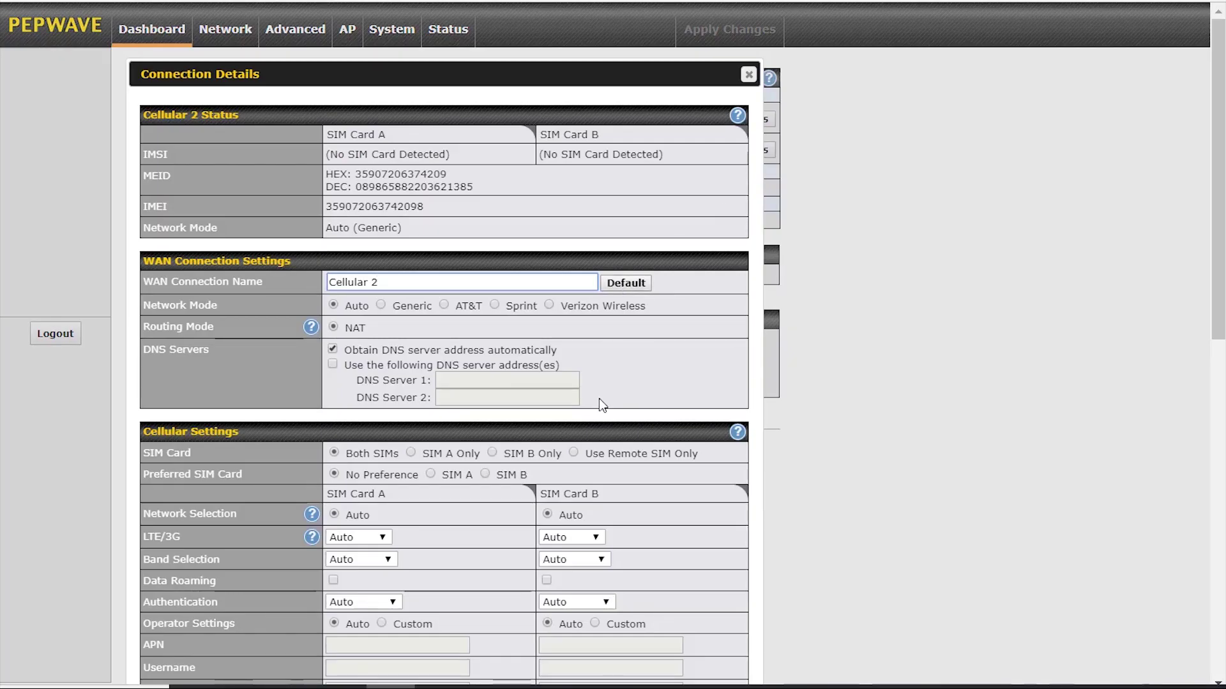
left_click(603, 454)
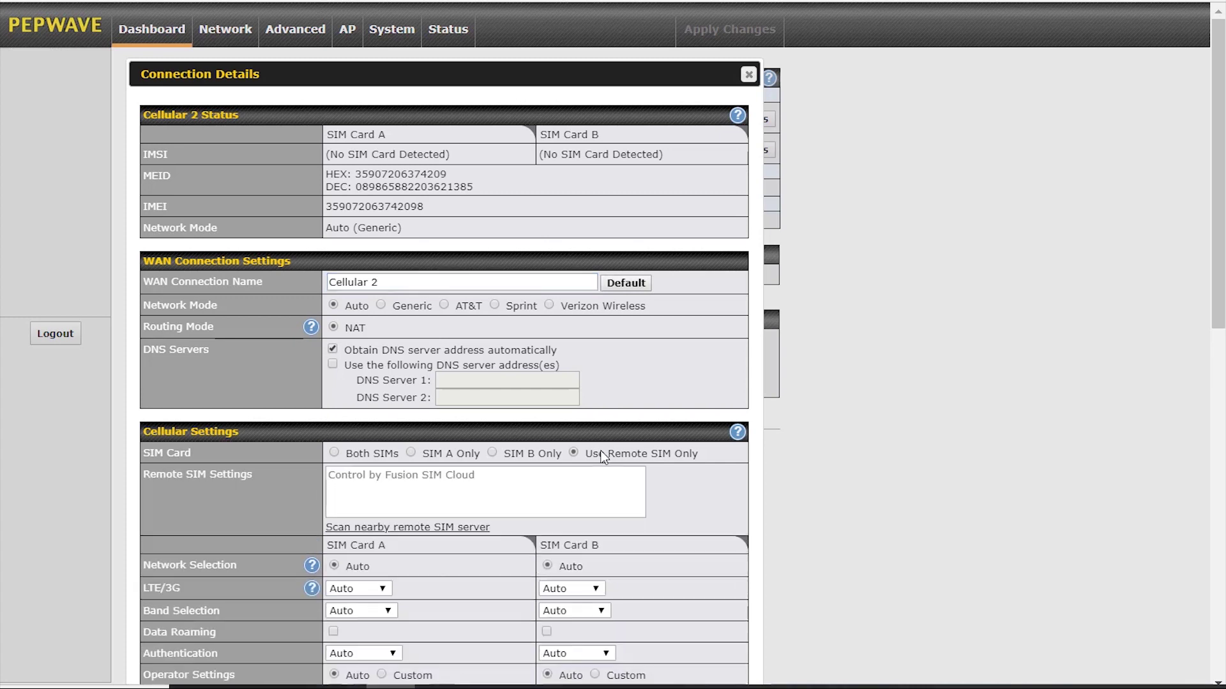
left_click(548, 483)
key("ctrl+v")
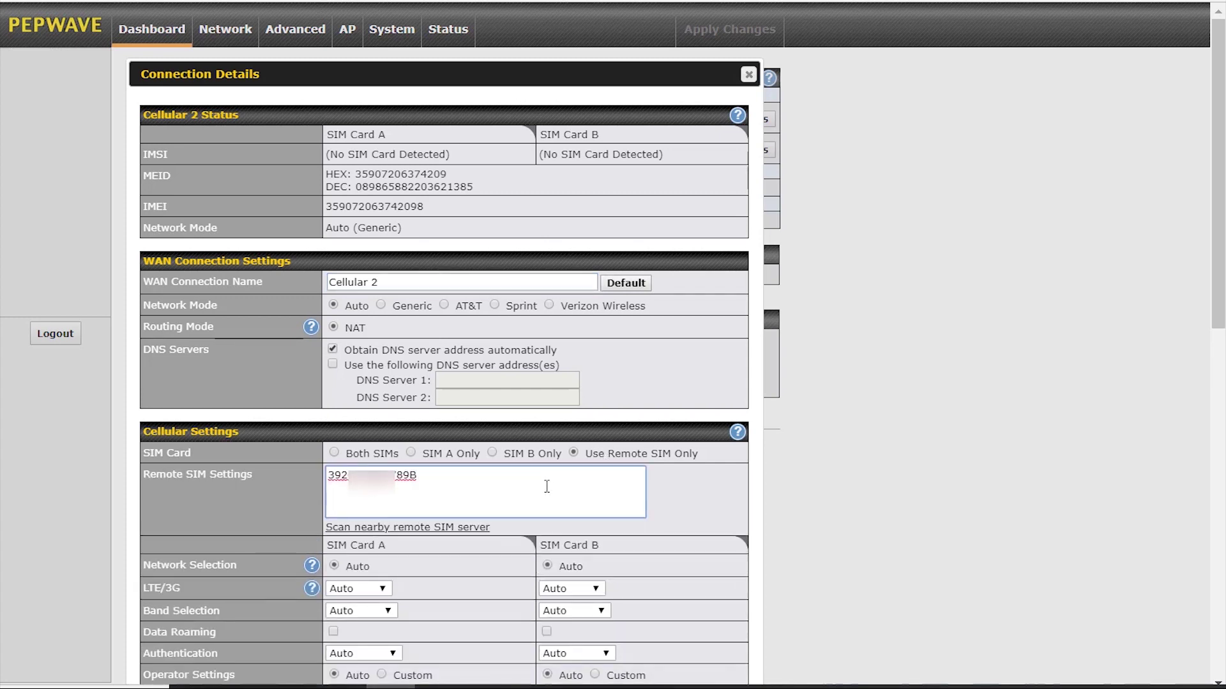
type(":3")
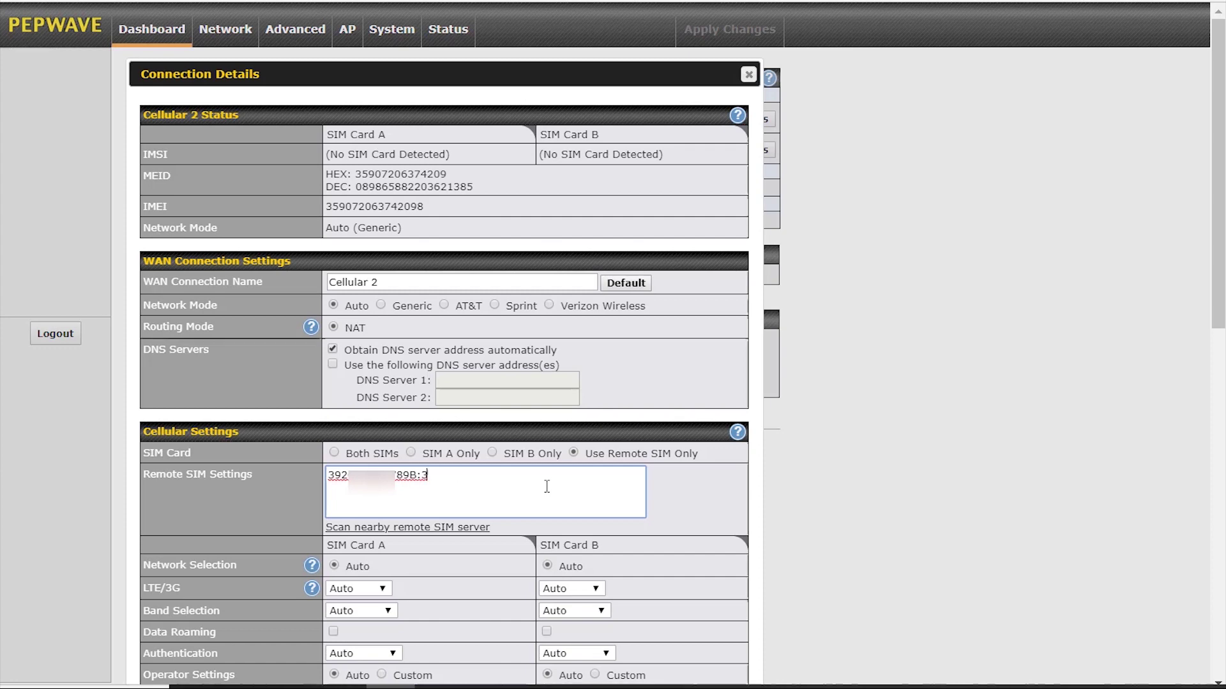
left_click(1221, 629)
left_click(1222, 630)
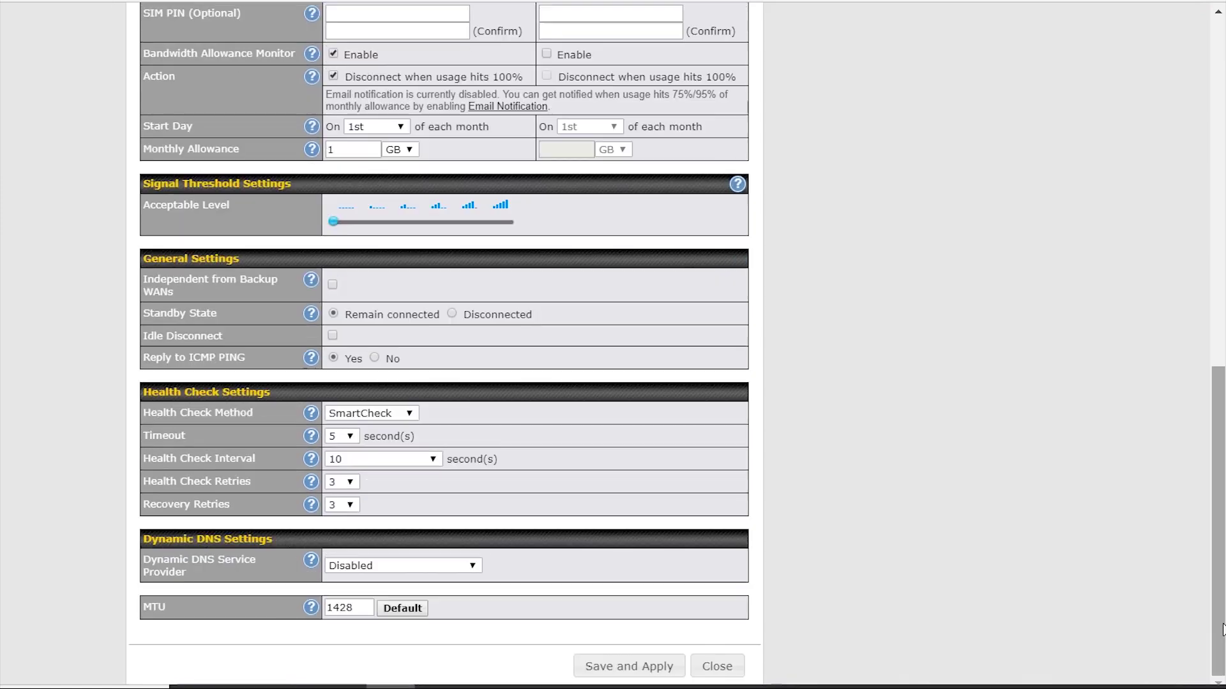
left_click(666, 667)
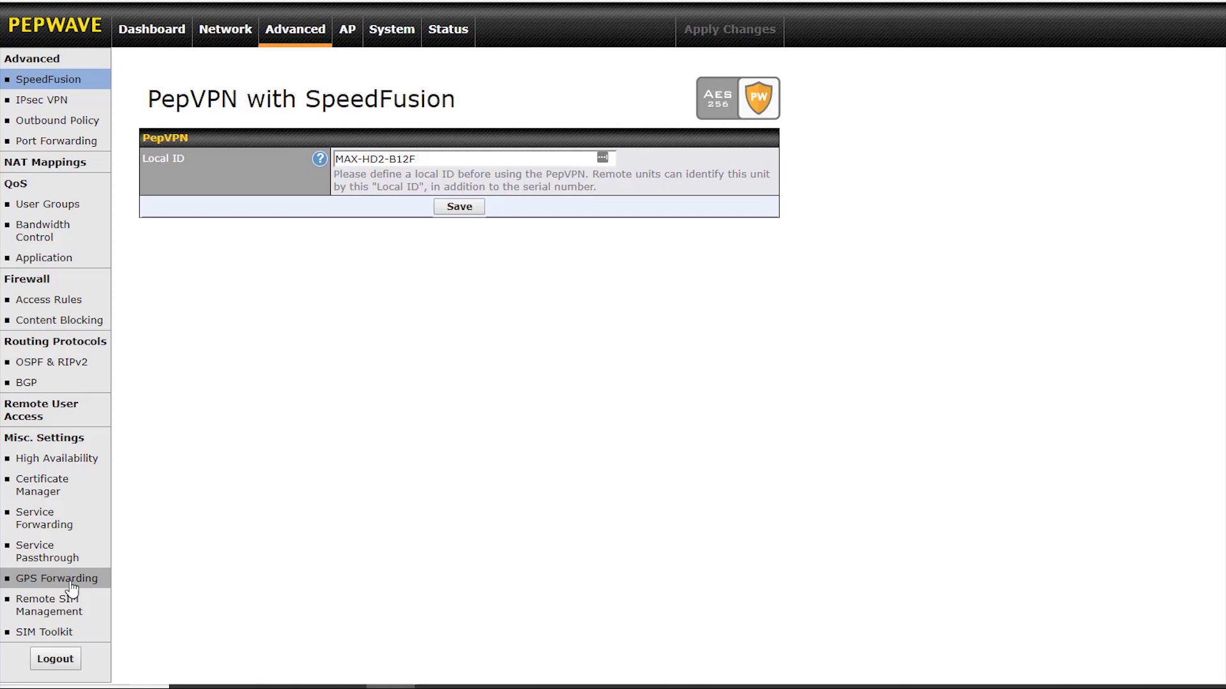
Open Advanced > Remote SIM Management and inspect the Remote SIM Host settings without changing them.
left_click(59, 611)
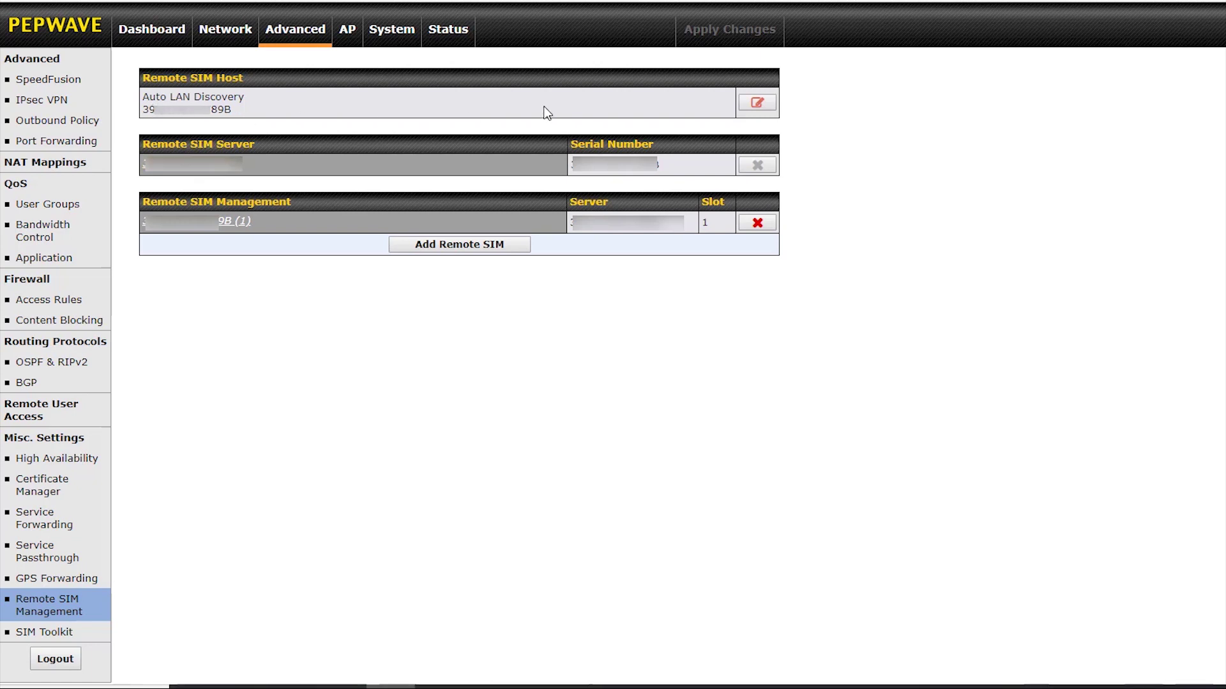
left_click(748, 105)
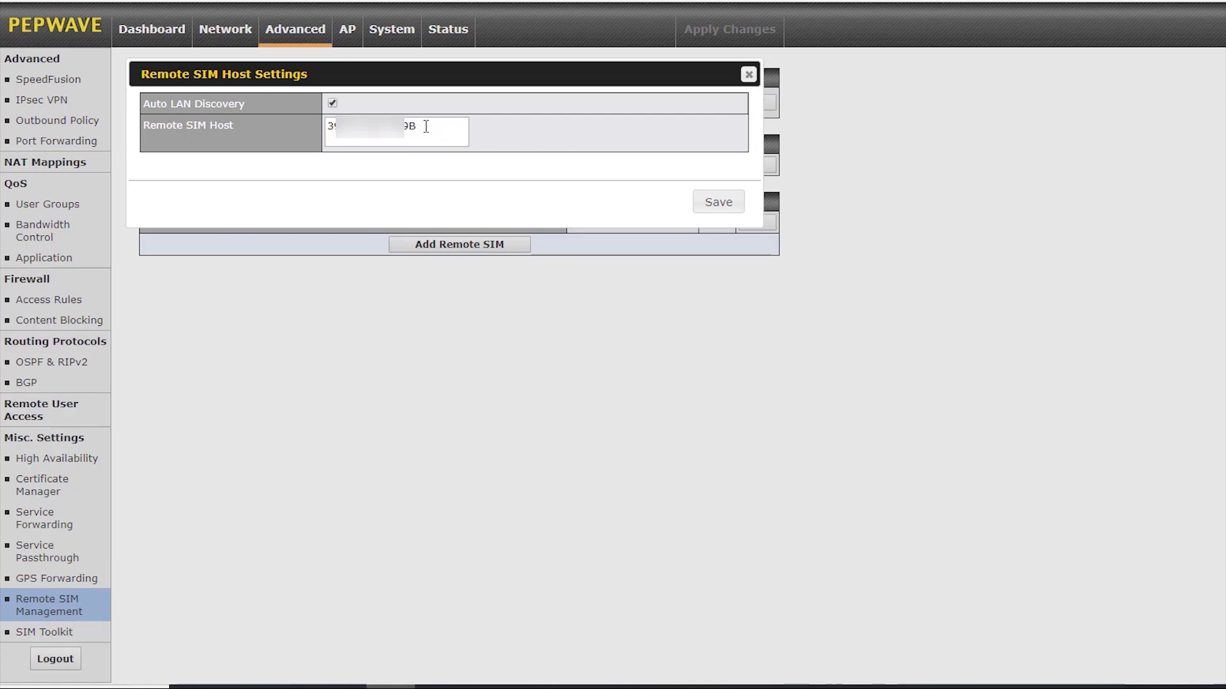
left_click(749, 75)
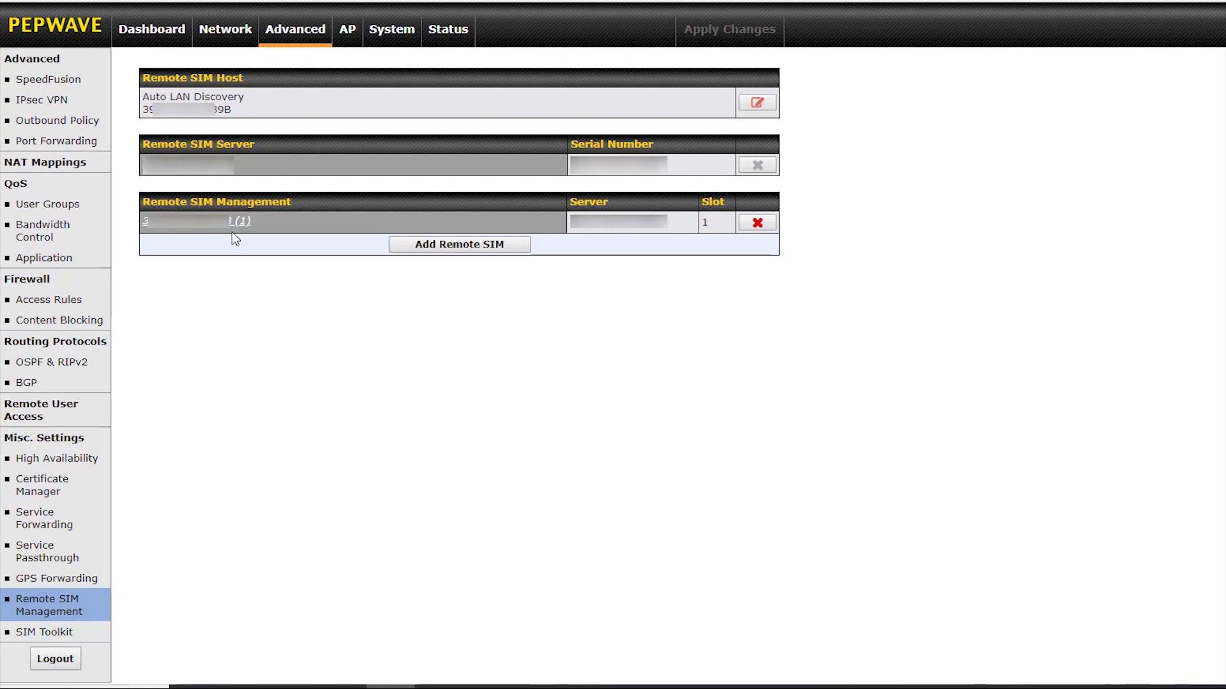
left_click(424, 246)
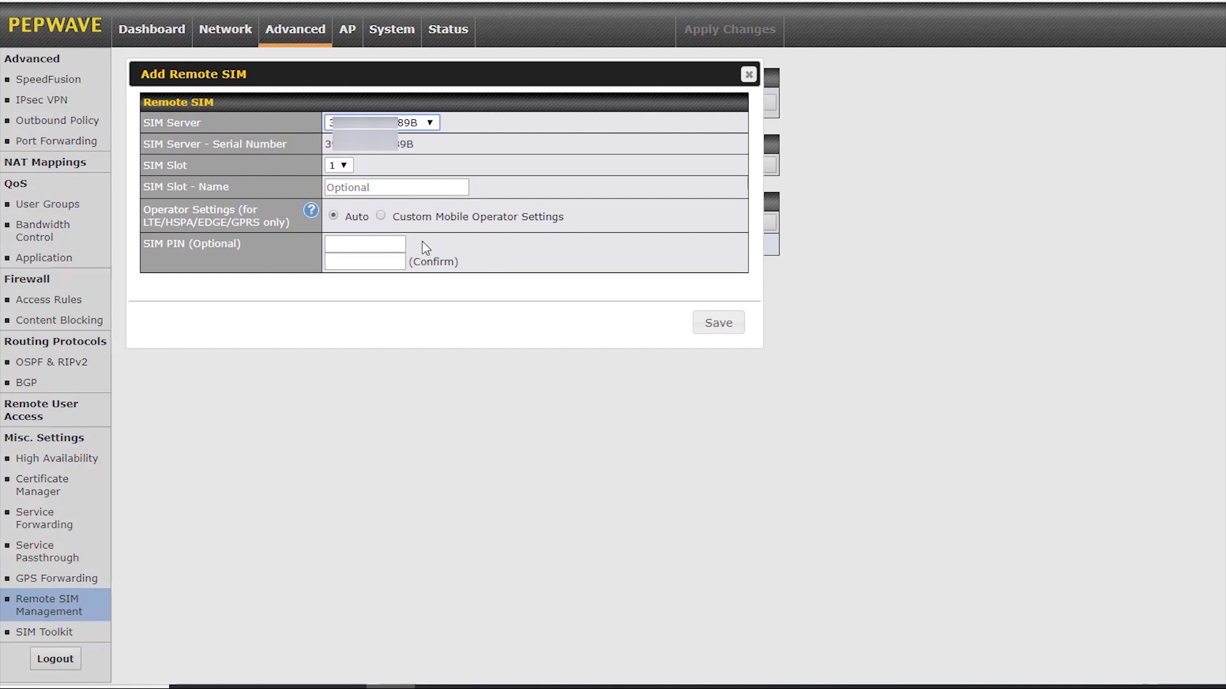
left_click(346, 168)
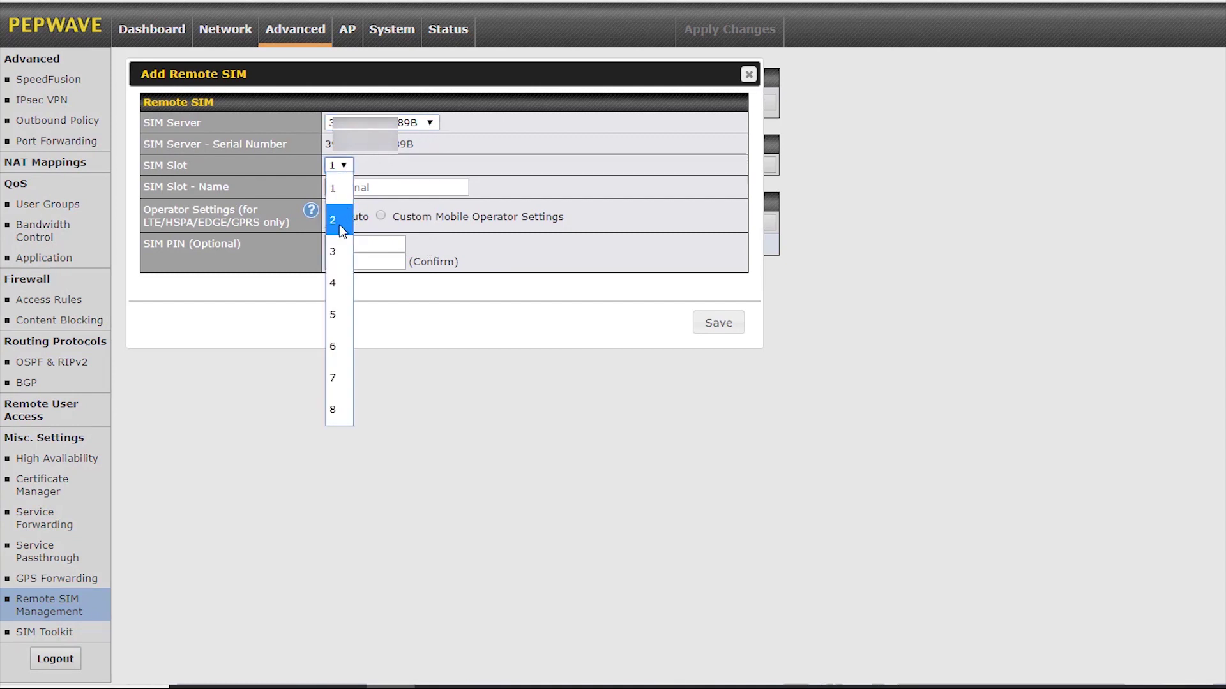
left_click(339, 249)
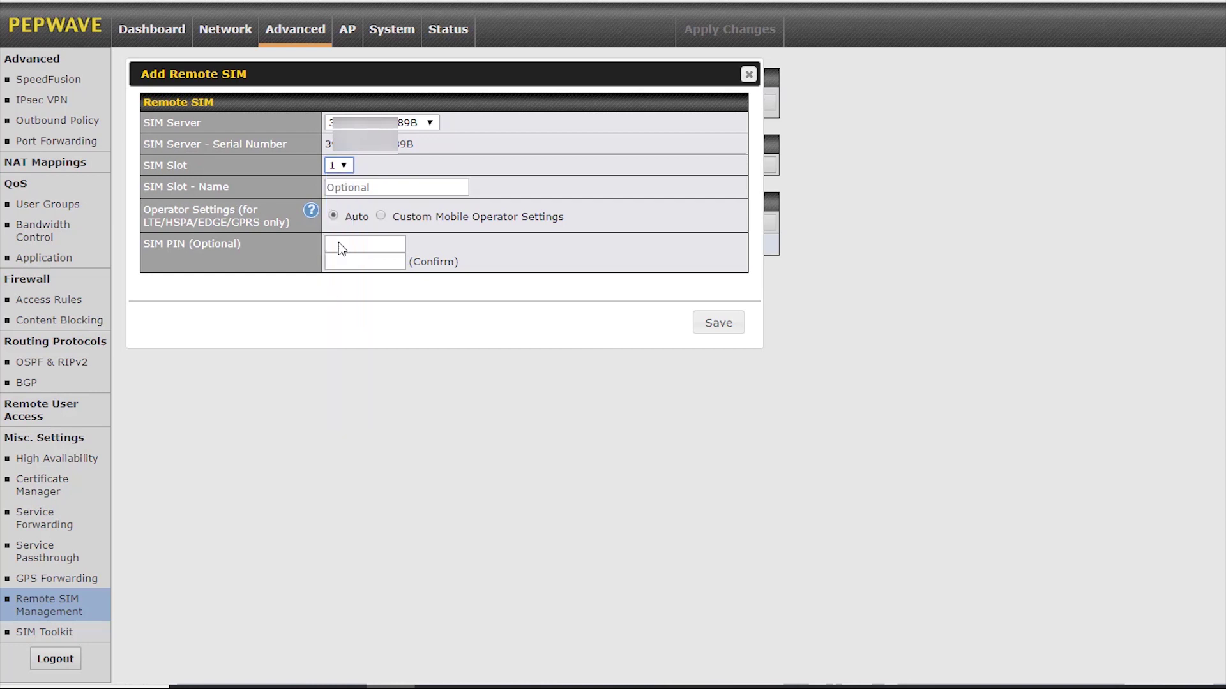
left_click(343, 189)
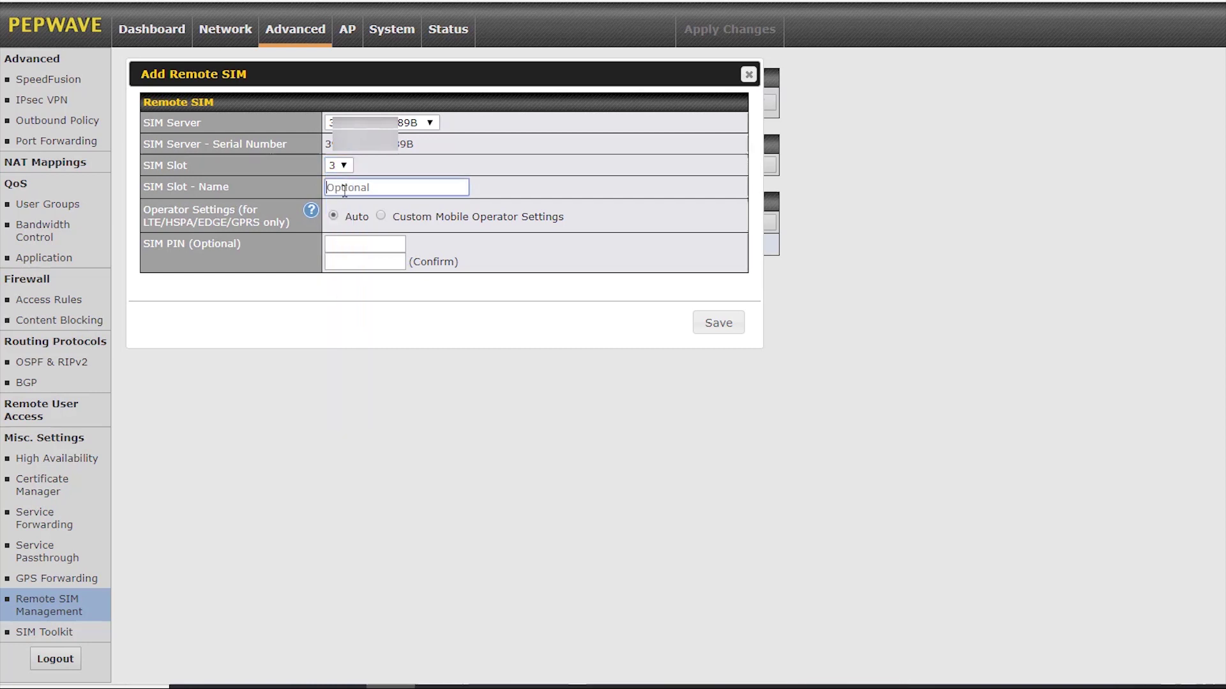
left_click(381, 217)
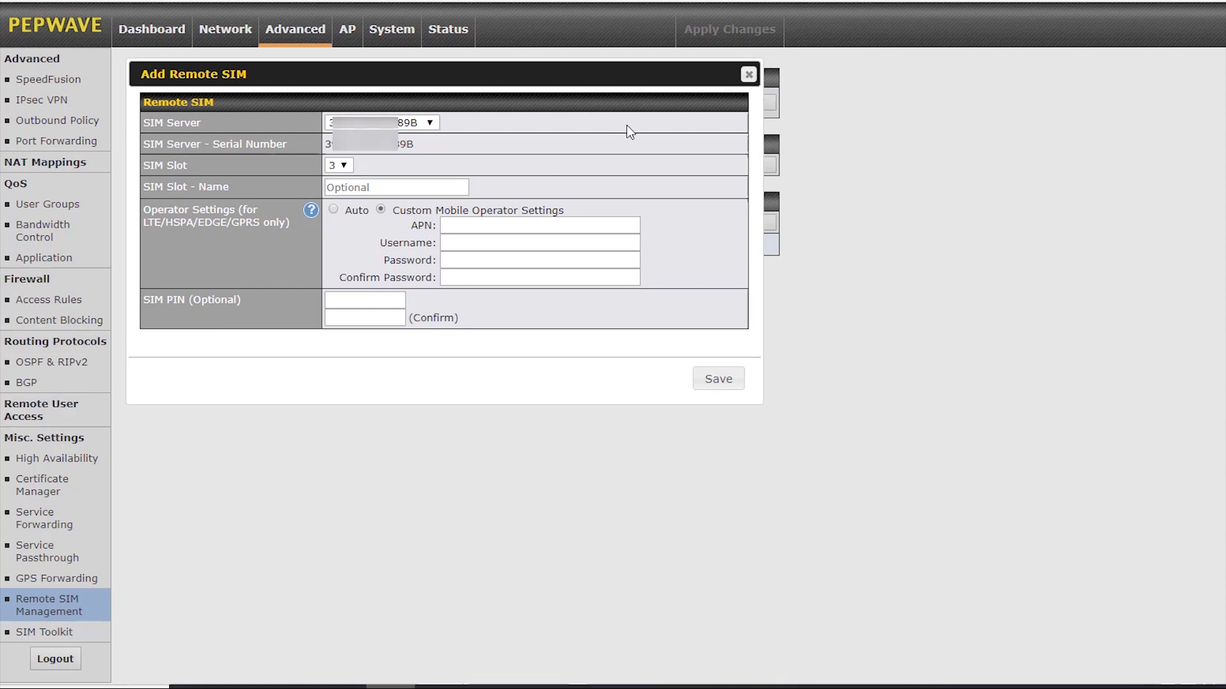
left_click(747, 75)
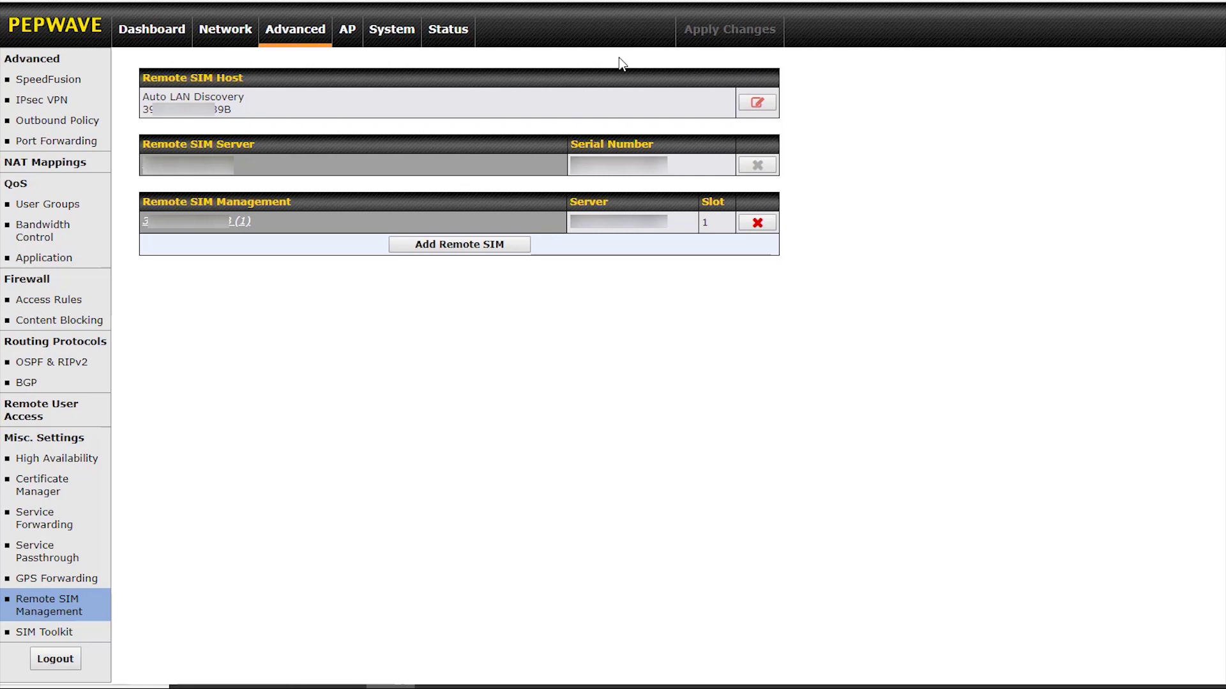
Open the Status > Client List page to find the connected SIM injector SIM_INJ_789B.
left_click(447, 32)
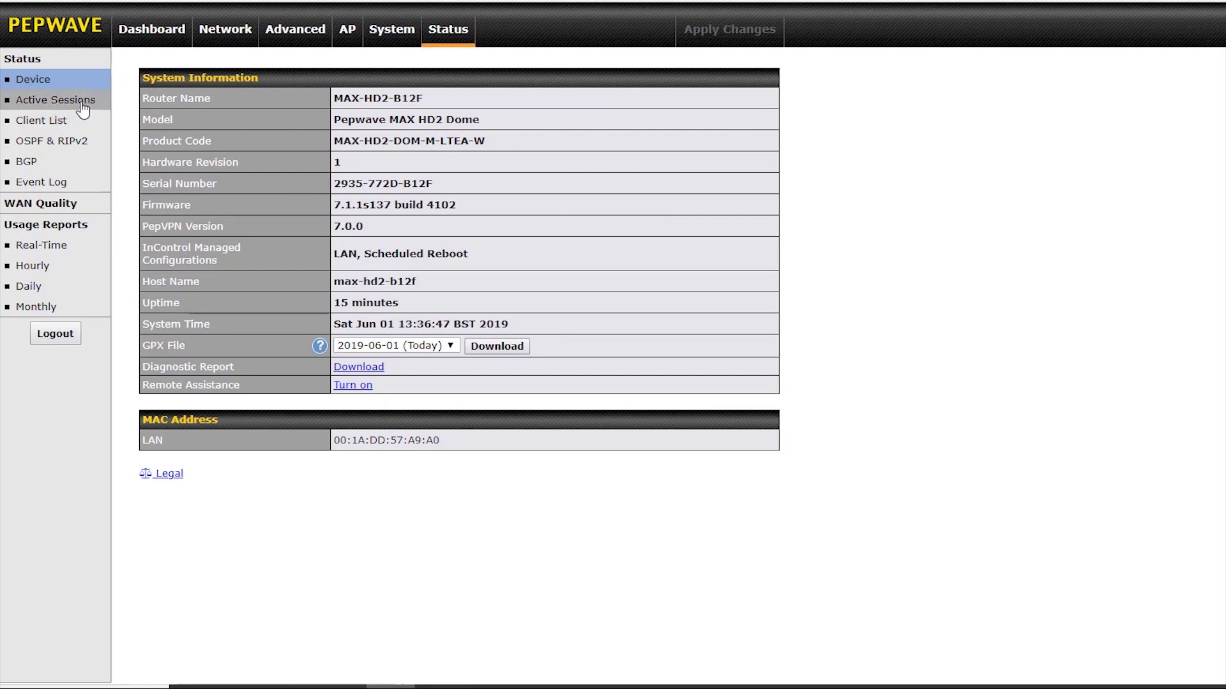
left_click(75, 121)
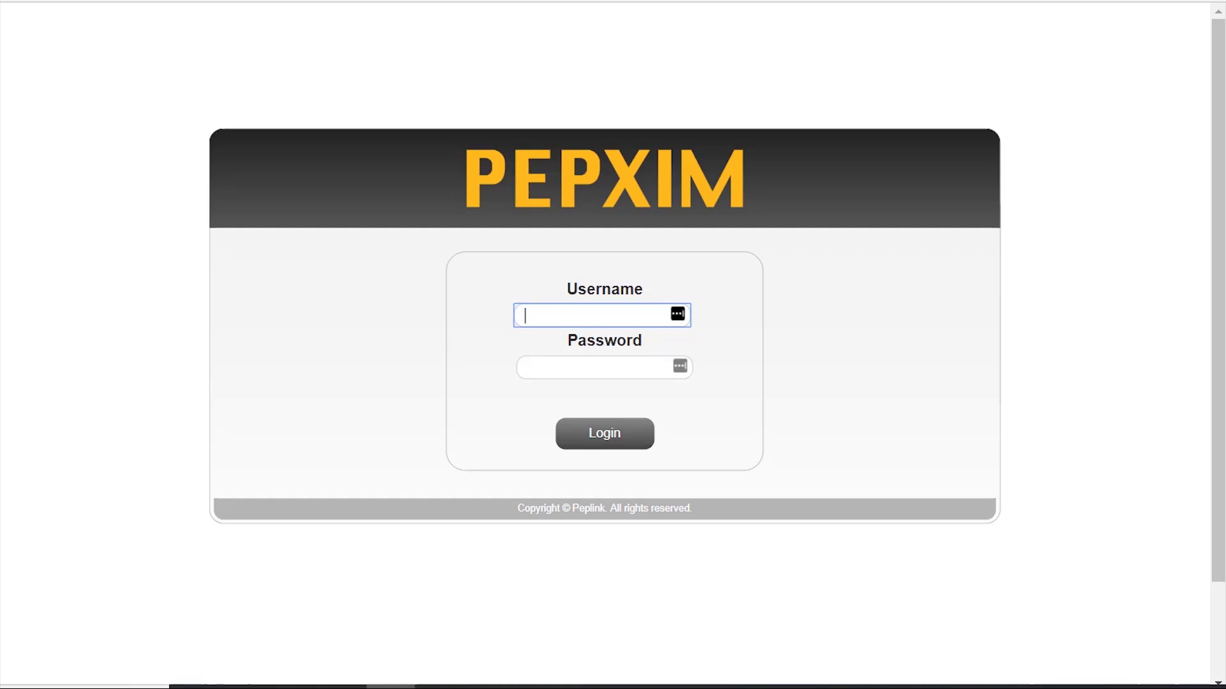
Log in to the PepXIM SIM injector admin with its username and password.
type("admin")
left_click(594, 367)
type("admin")
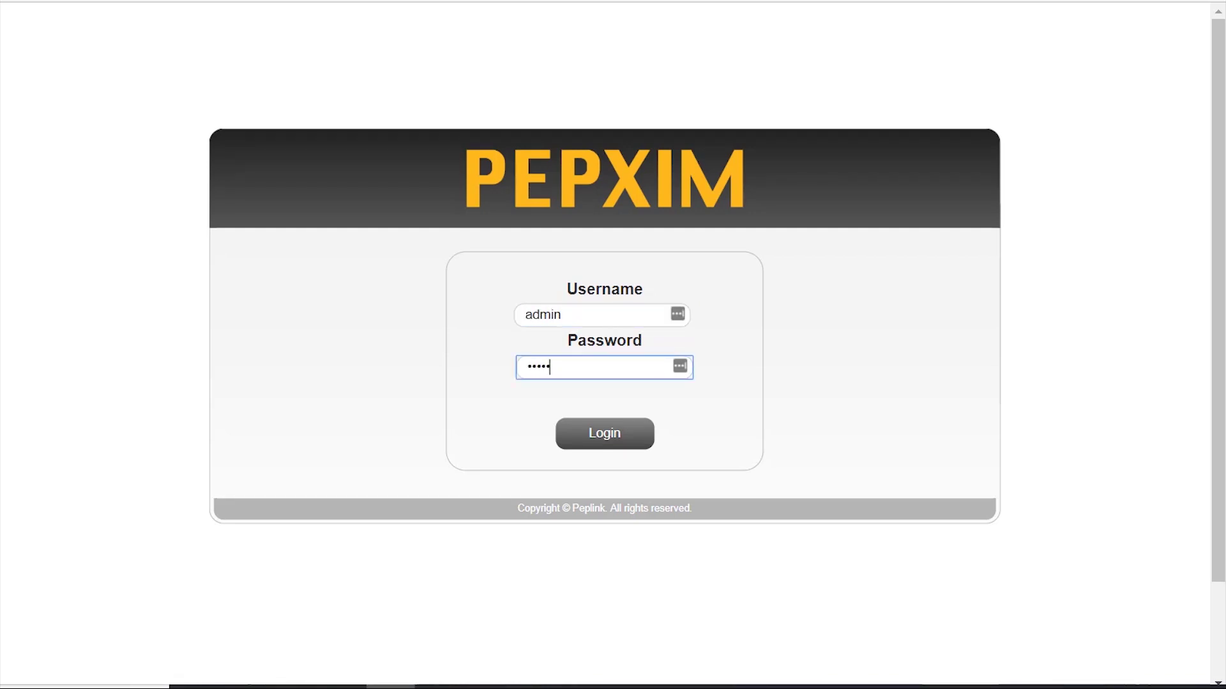
key("Return")
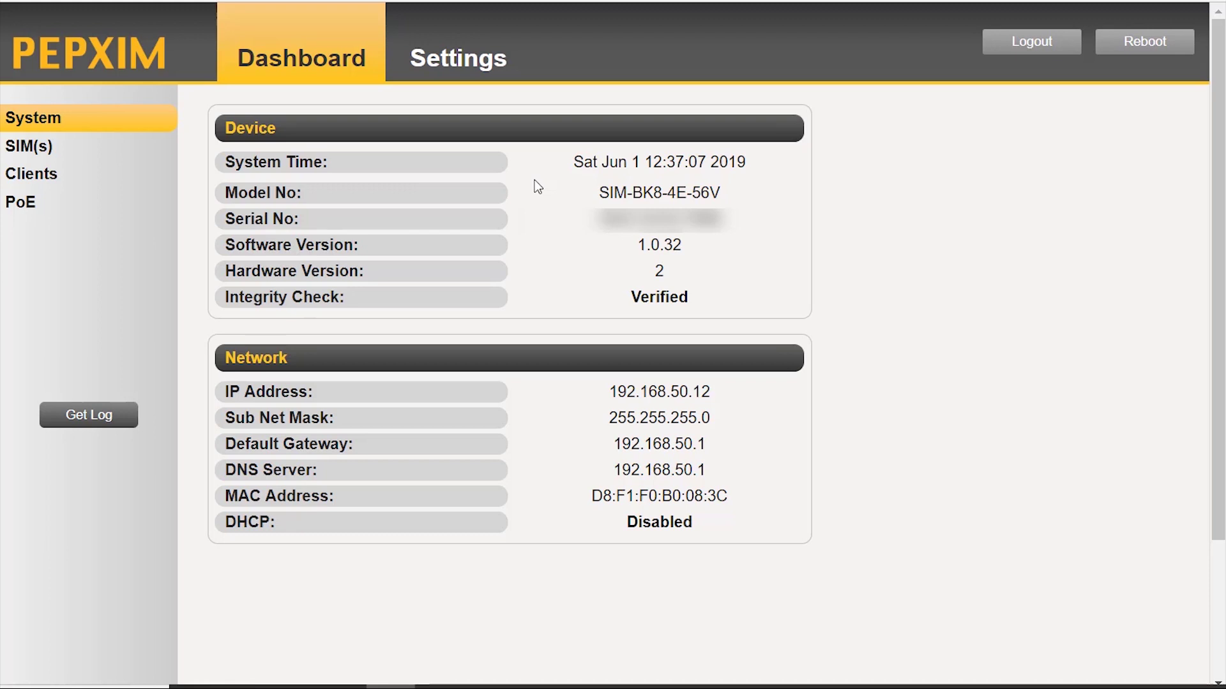
Review the injector's SIM slot status, connected clients and PoE settings, then open Network settings.
left_click(74, 157)
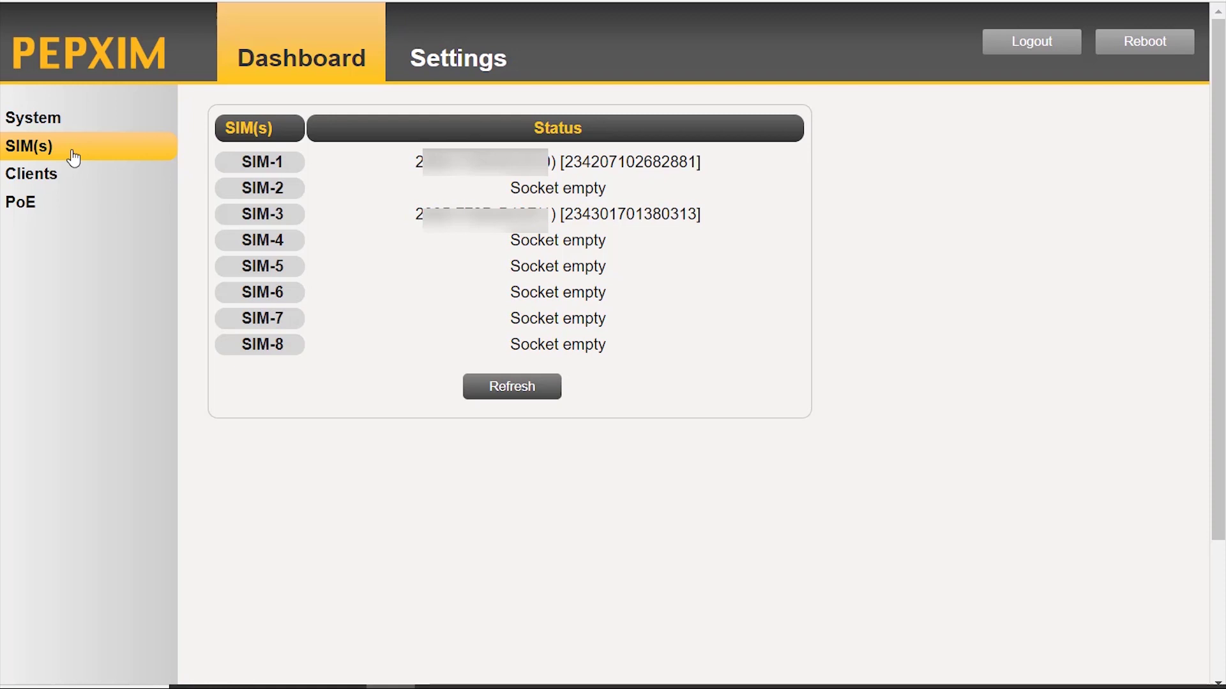
left_click(56, 185)
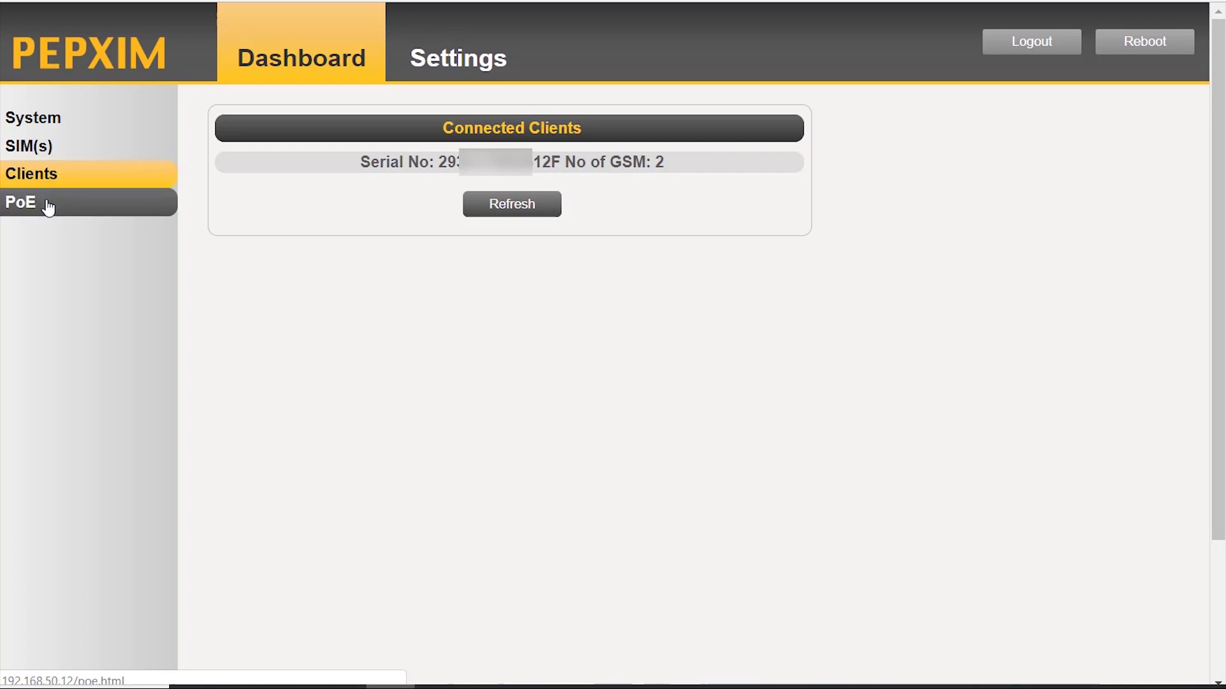
left_click(47, 204)
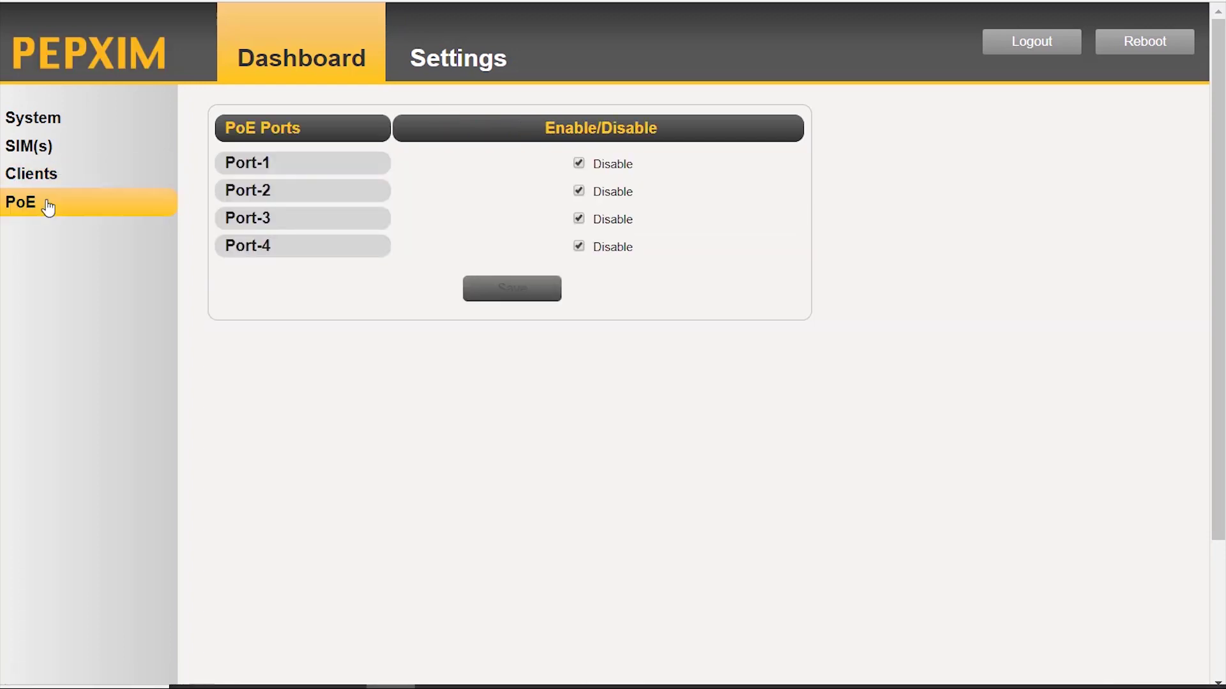
left_click(443, 59)
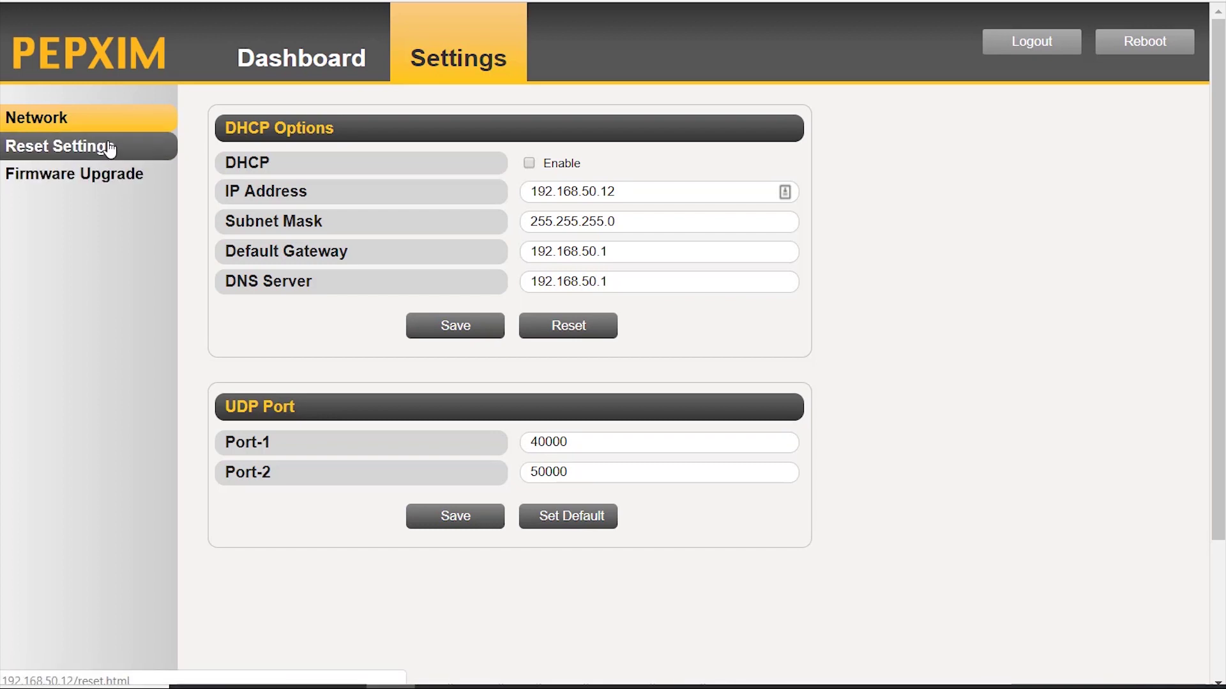
Check the injector's Firmware Upgrade page, then log out of the PepXIM admin.
left_click(109, 176)
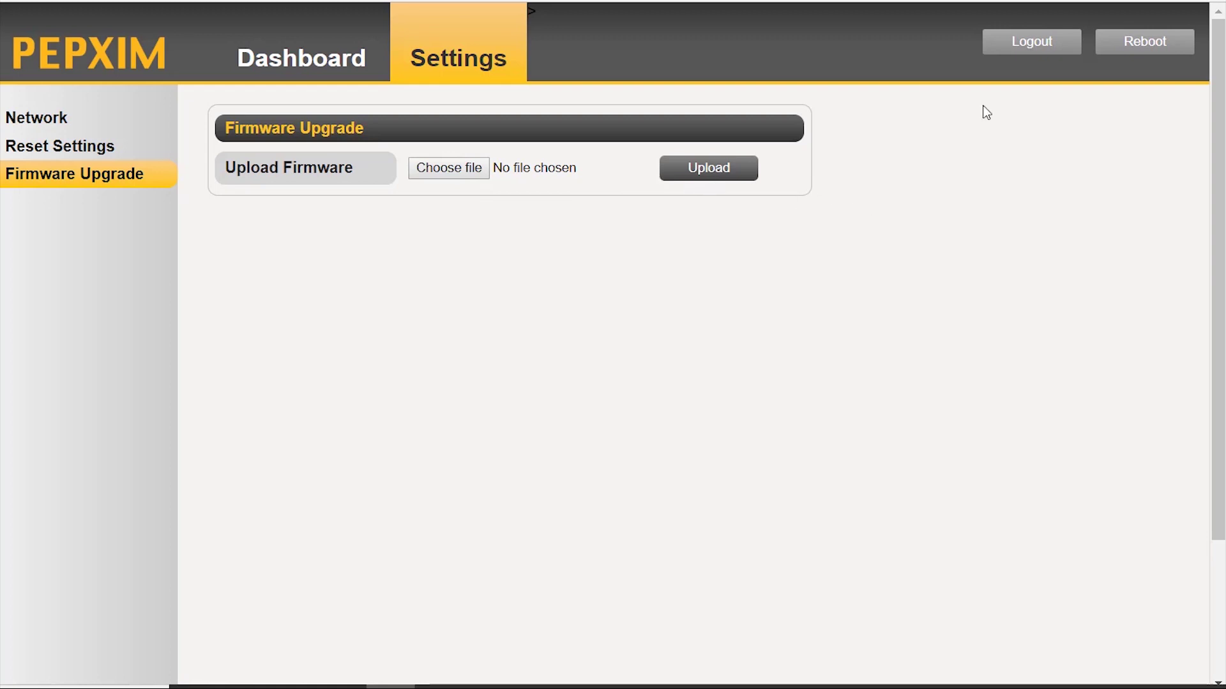
left_click(1035, 43)
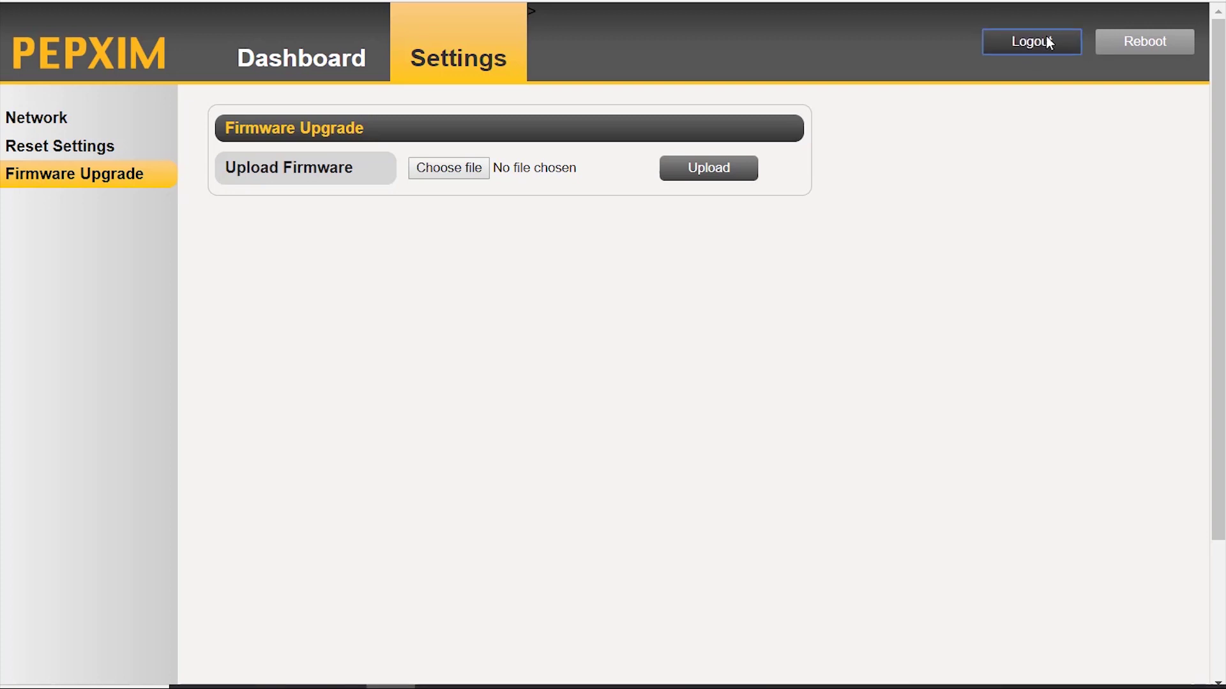